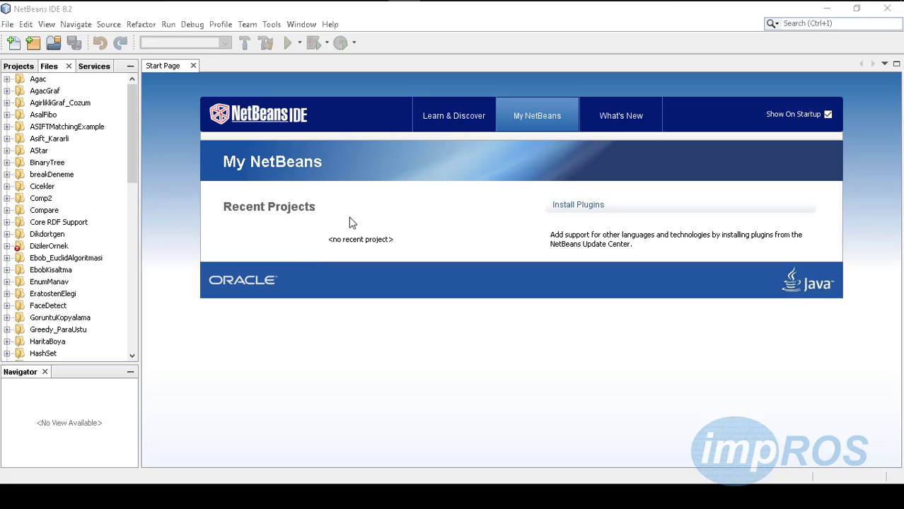
Step: Switch to Firefox and search Google for "opencv download"
mouse_move(209, 1)
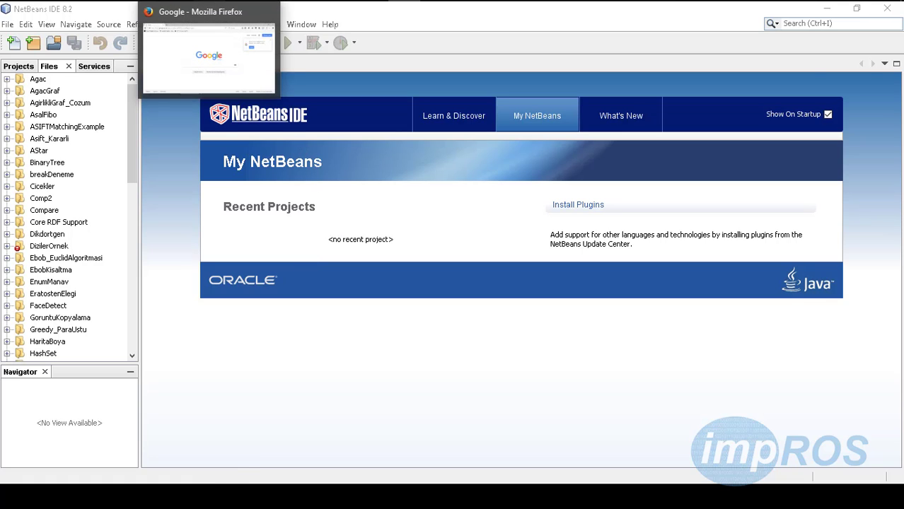
click(208, 1)
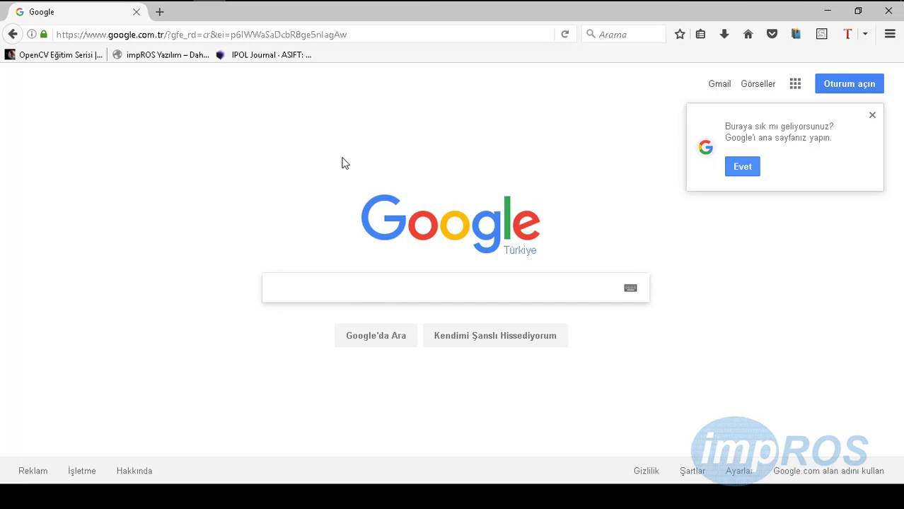
text(op)
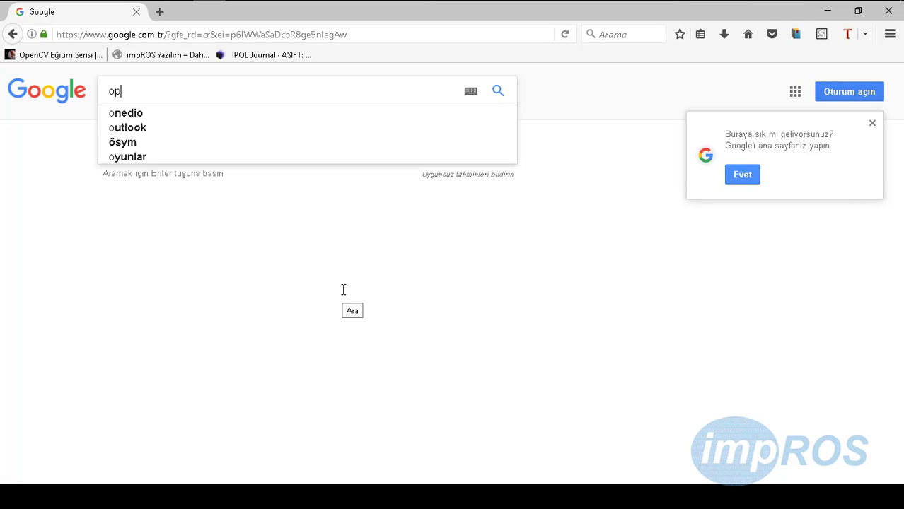
text(encv ddo)
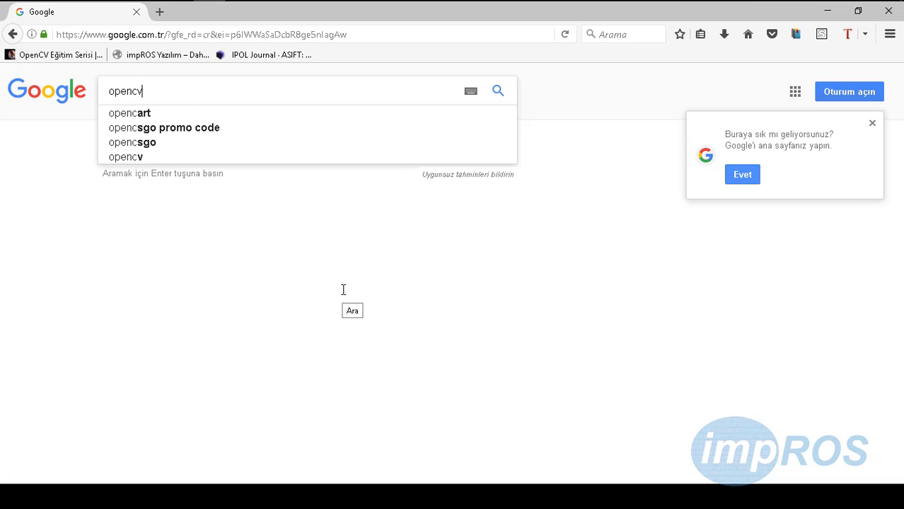
key(BackSpace)
key(BackSpace)
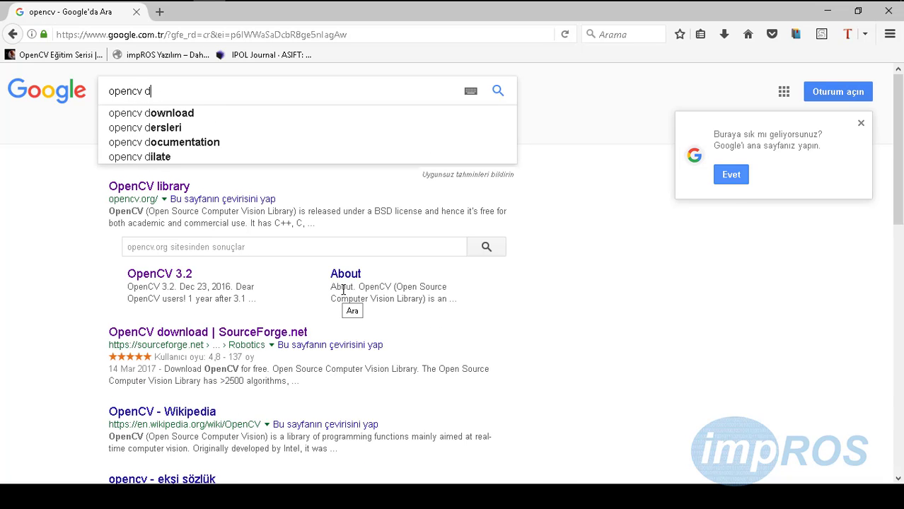
text(ownload)
key(Return)
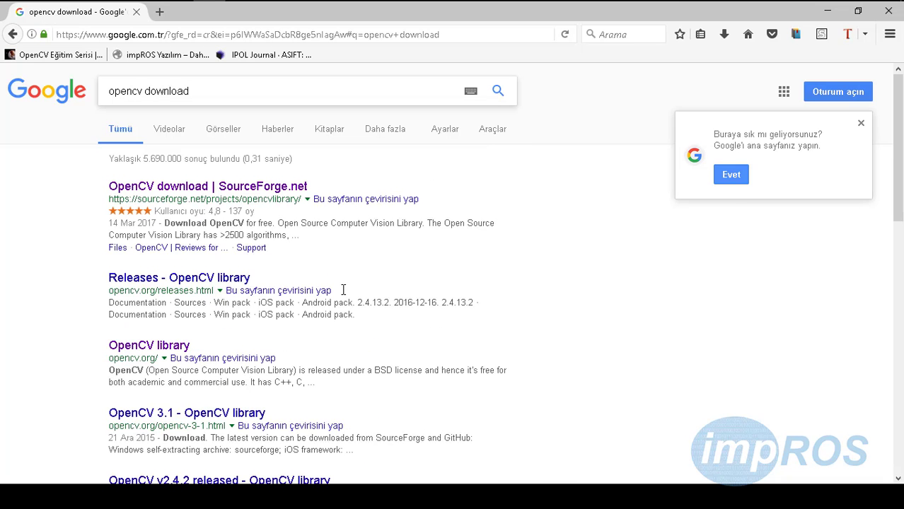
Step: Start downloading opencv-3.2.0-vc14.exe from the OpenCV page on SourceForge and cancel the transfer
click(199, 187)
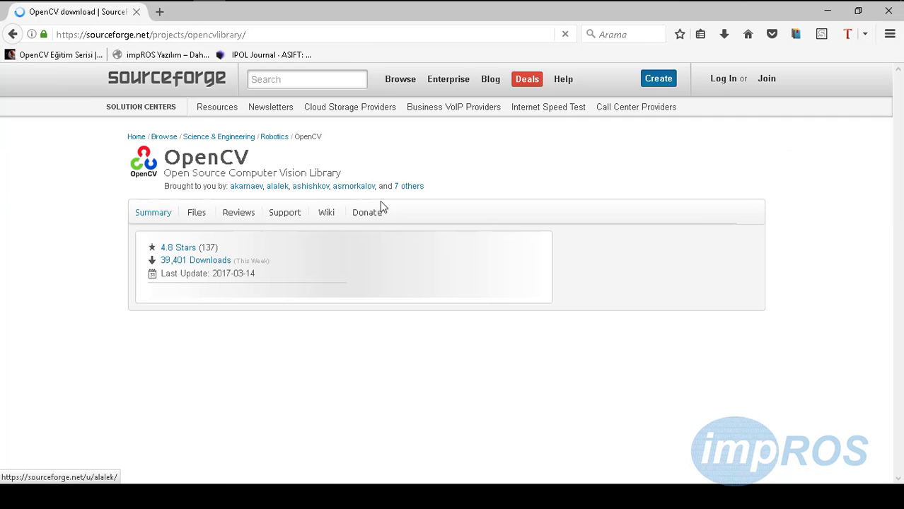
scroll(324, 269, down, 2)
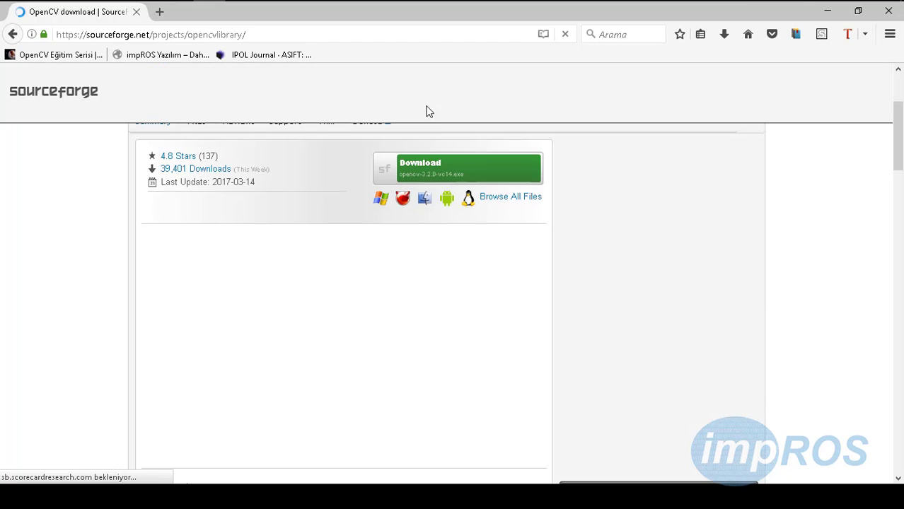
click(427, 175)
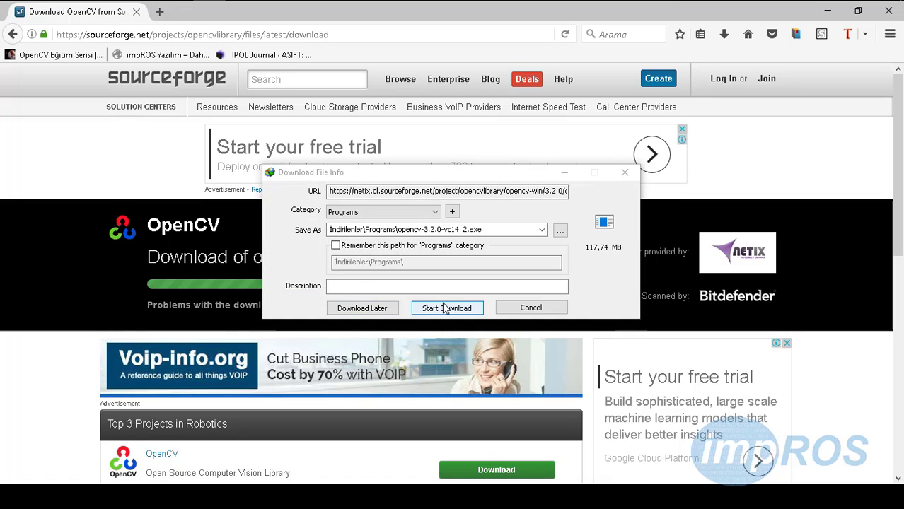
click(435, 311)
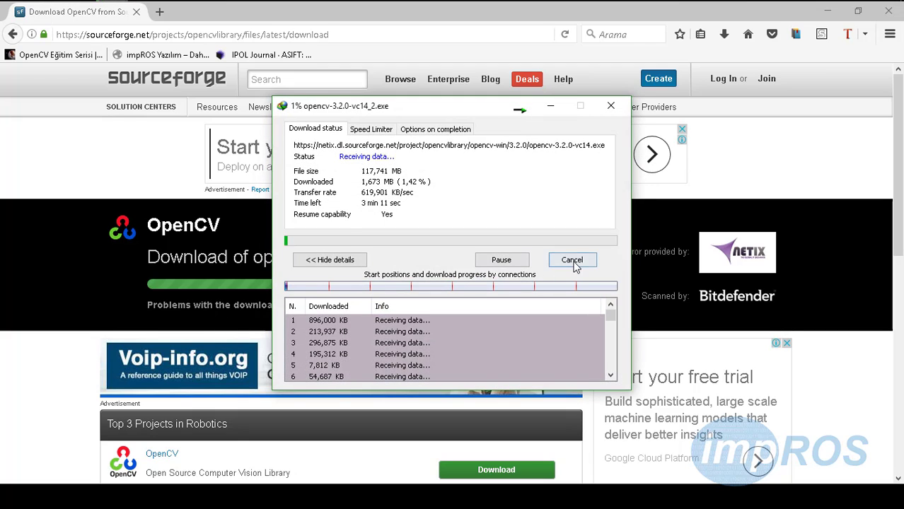
click(574, 260)
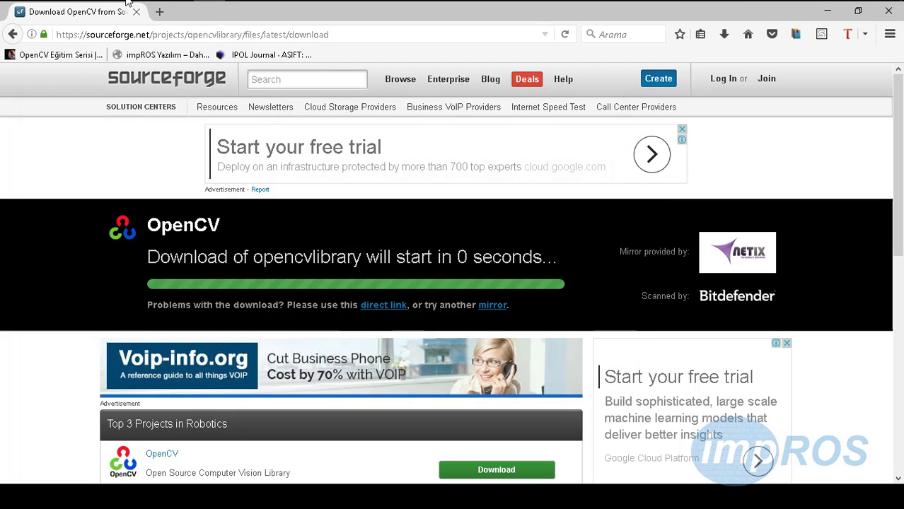
Step: Switch to Internet Download Manager and run the completed opencv-3.2.0-vc14.exe download
click(103, 53)
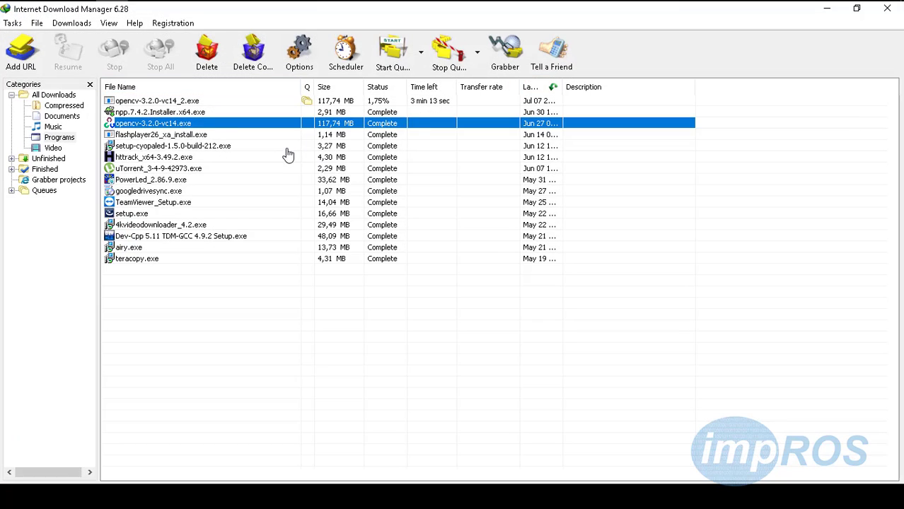
right_click(162, 126)
click(186, 130)
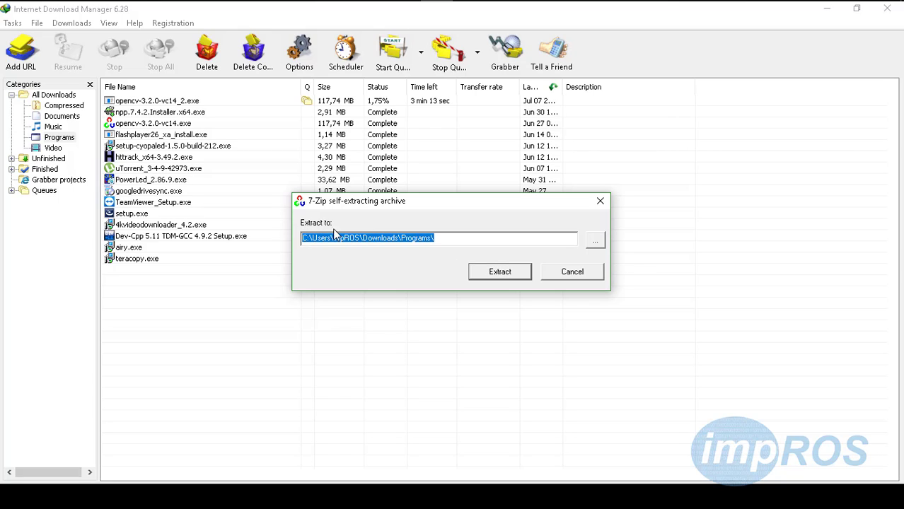
Step: Set the extraction folder of the OpenCV self-extracting archive to the root of the C: drive
click(595, 242)
scroll(467, 262, down, 3)
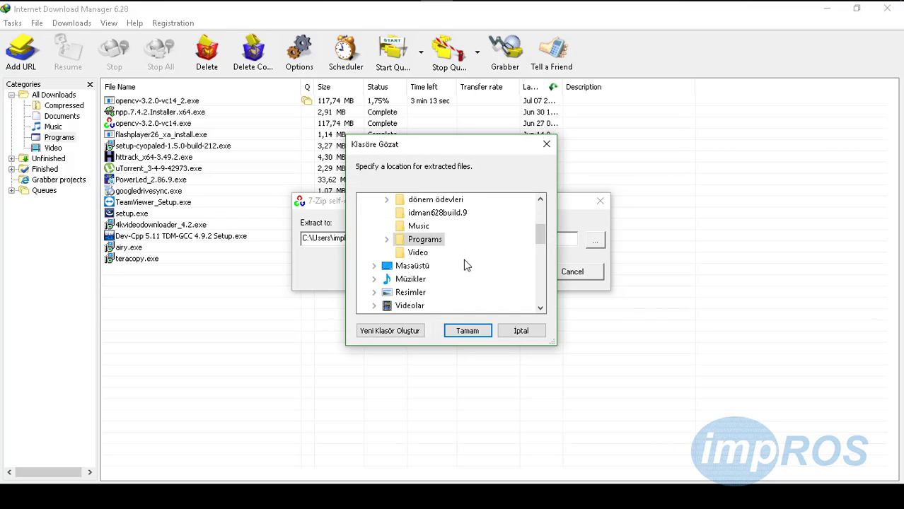
scroll(456, 270, down, 4)
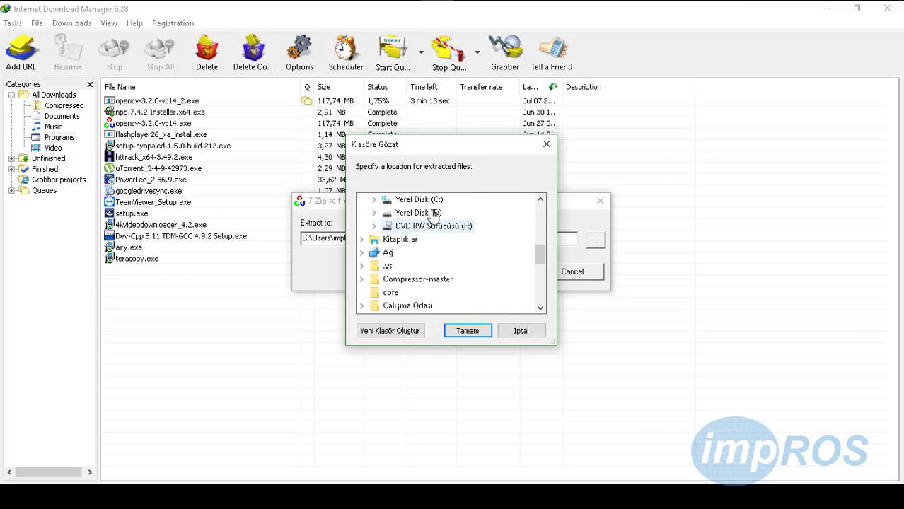
click(429, 203)
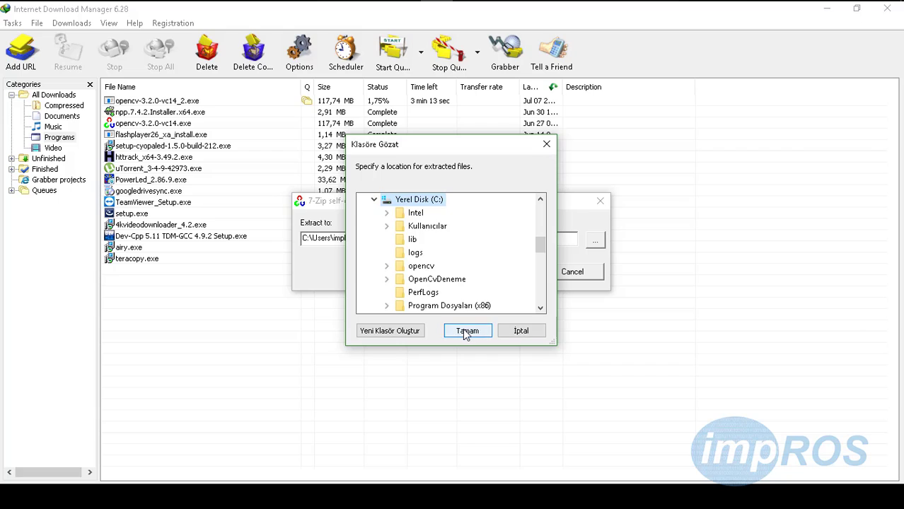
click(466, 331)
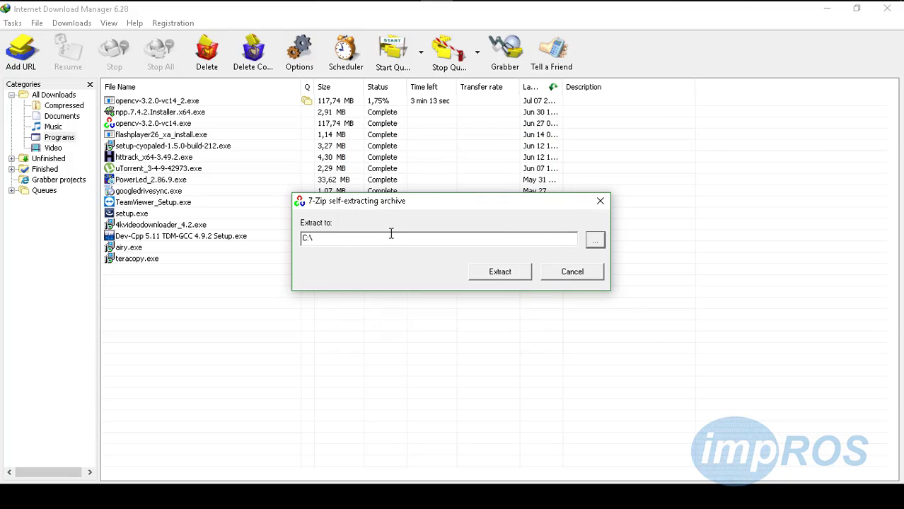
Step: Extract the OpenCV archive to C:\ and replace all existing files there
click(329, 240)
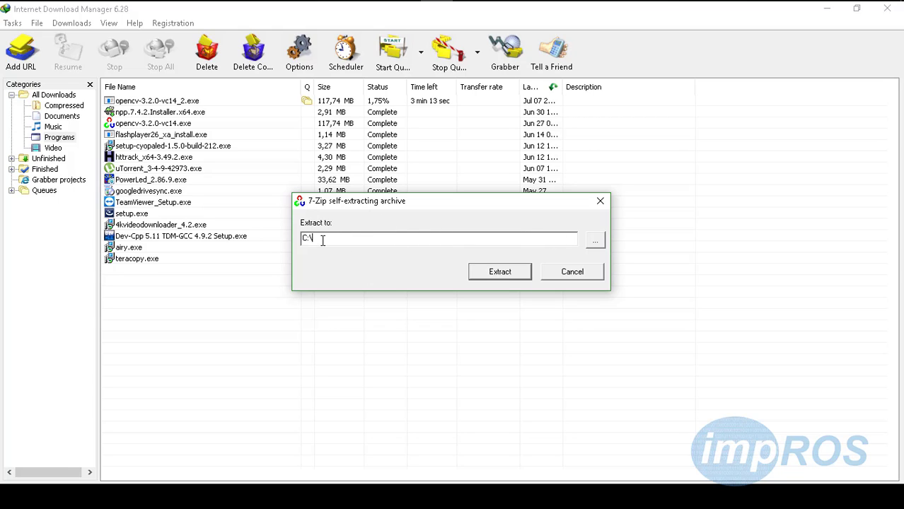
drag(323, 241, 301, 239)
drag(331, 238, 283, 243)
click(502, 272)
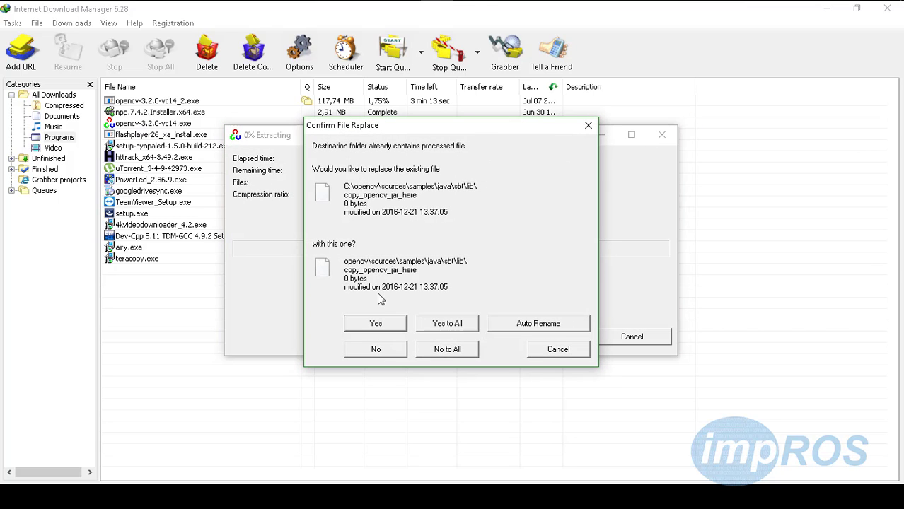
click(438, 329)
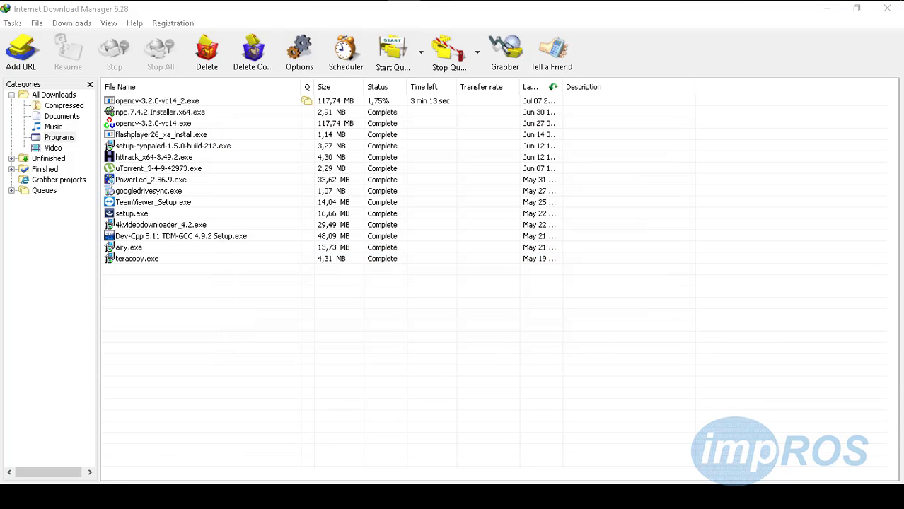
Step: Clear the download manager, browser and build folder windows to reach the desktop
click(827, 10)
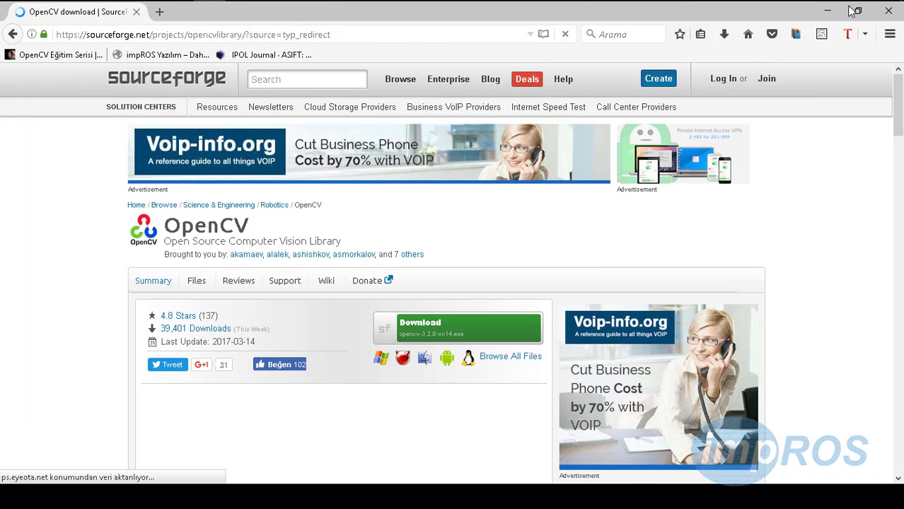
click(827, 10)
click(827, 8)
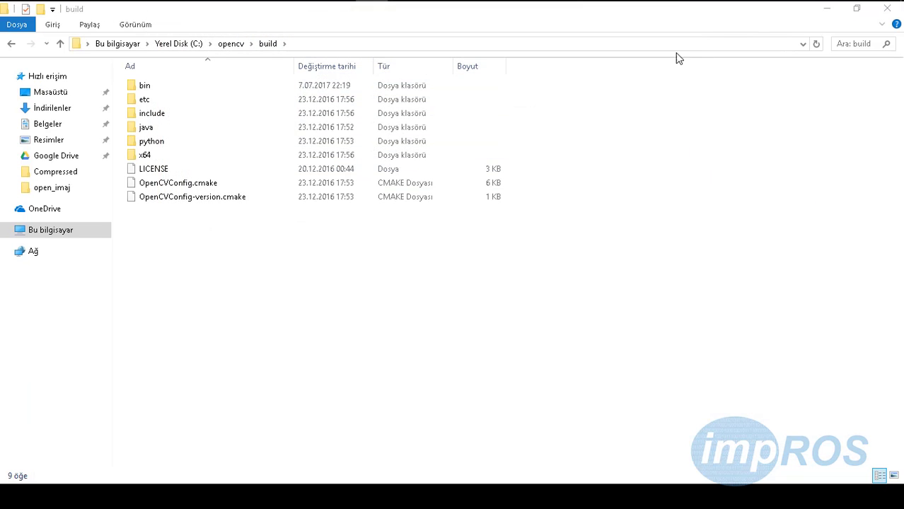
click(878, 15)
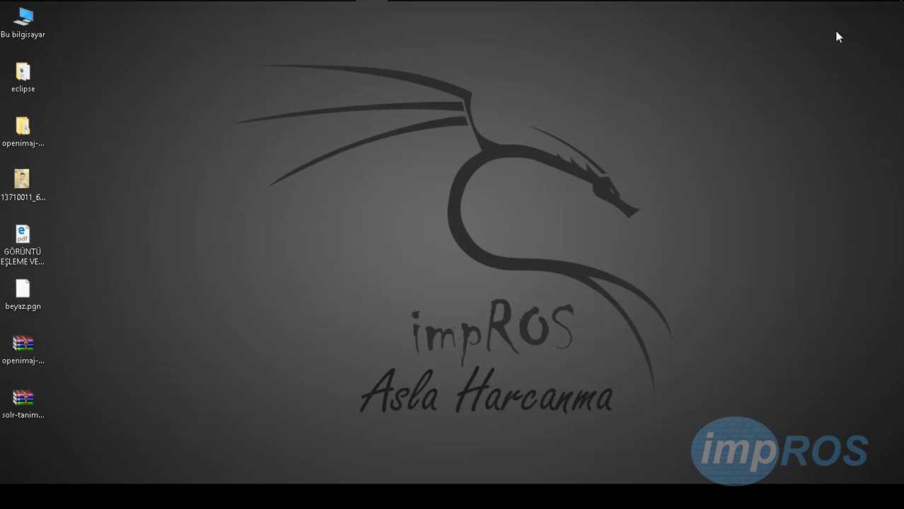
Step: Open the extracted opencv folder on the C: drive from This PC to view its contents
double_click(36, 35)
double_click(377, 202)
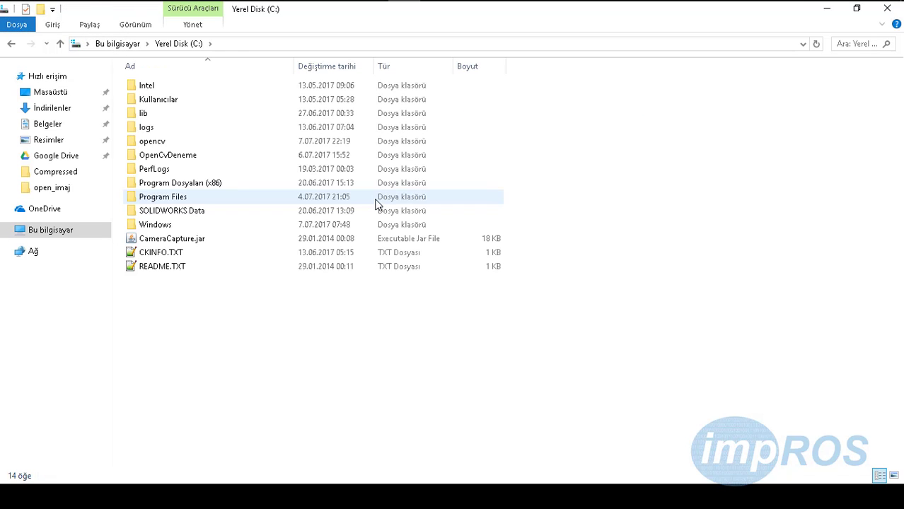
double_click(161, 142)
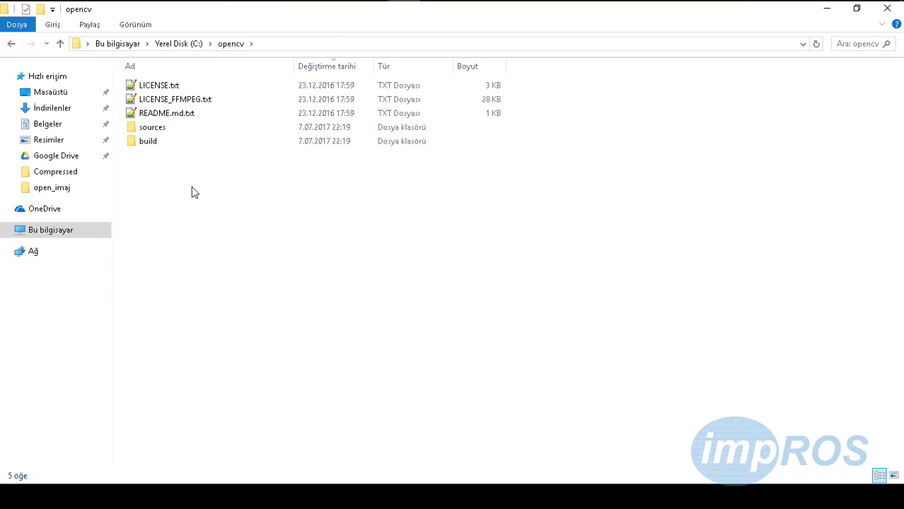
drag(197, 201, 238, 182)
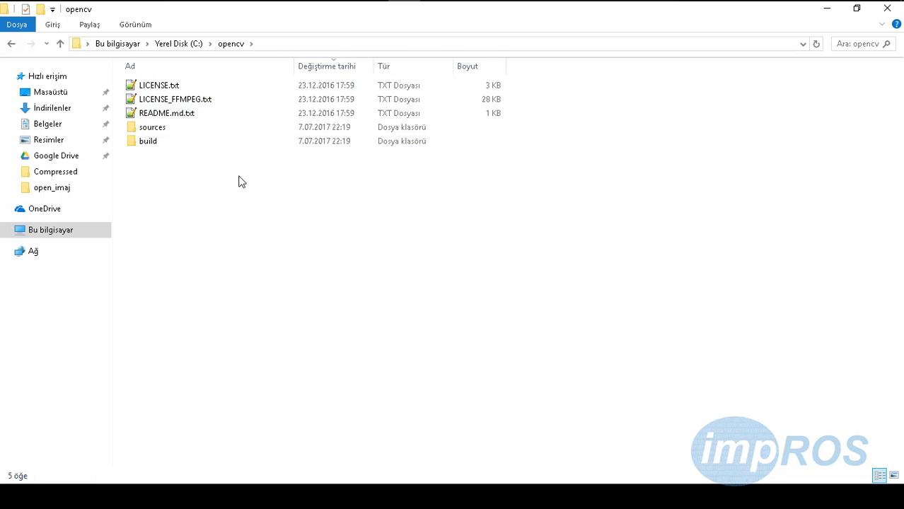
Step: Open the java folder inside the OpenCV build folder and select all of its contents
double_click(177, 143)
drag(210, 264, 175, 157)
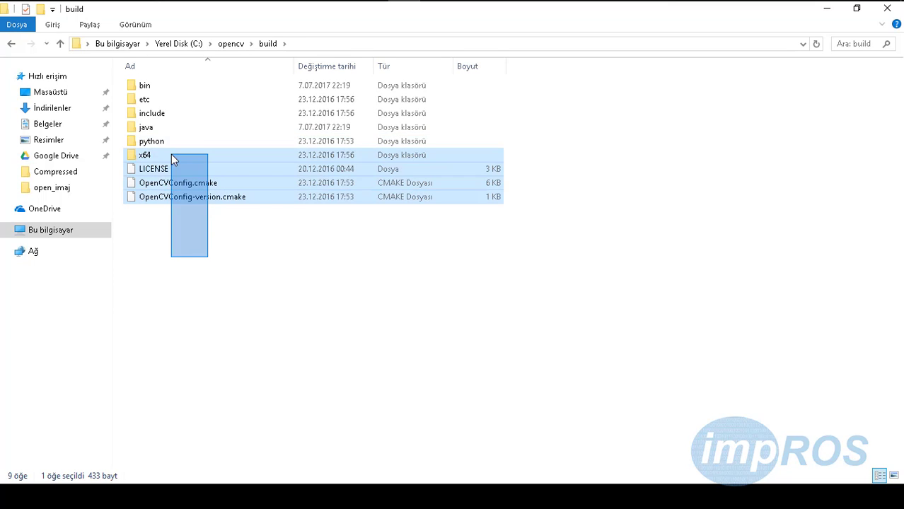
click(177, 128)
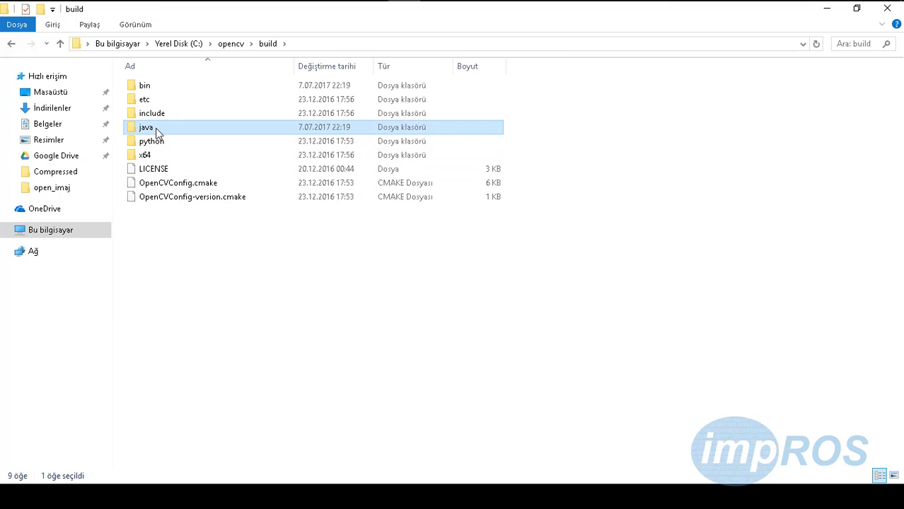
double_click(157, 133)
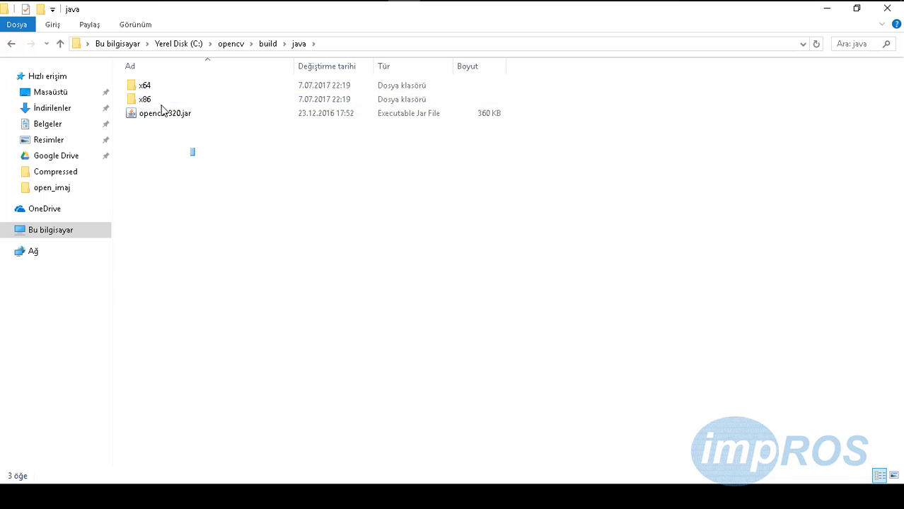
key(ctrl+a)
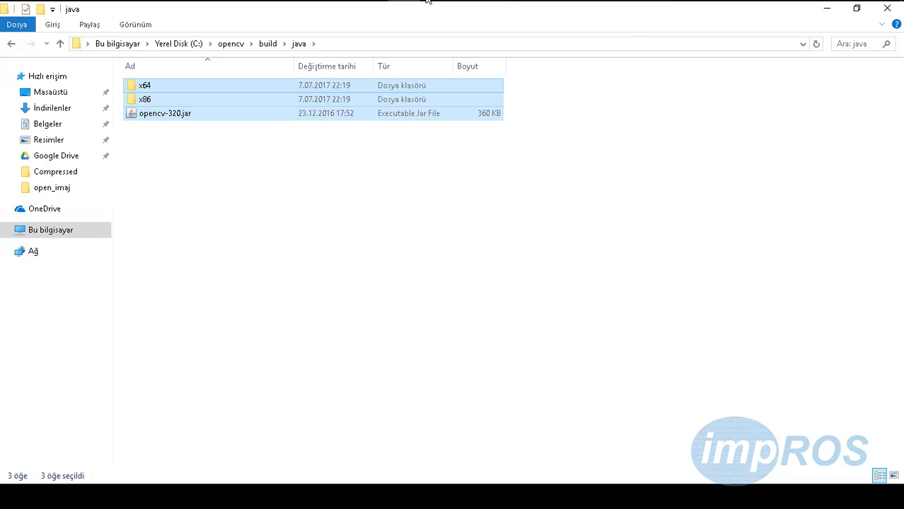
Step: Switch to NetBeans, widen the project pane, and create a Java Application project named Opencv_01
key(alt+Tab)
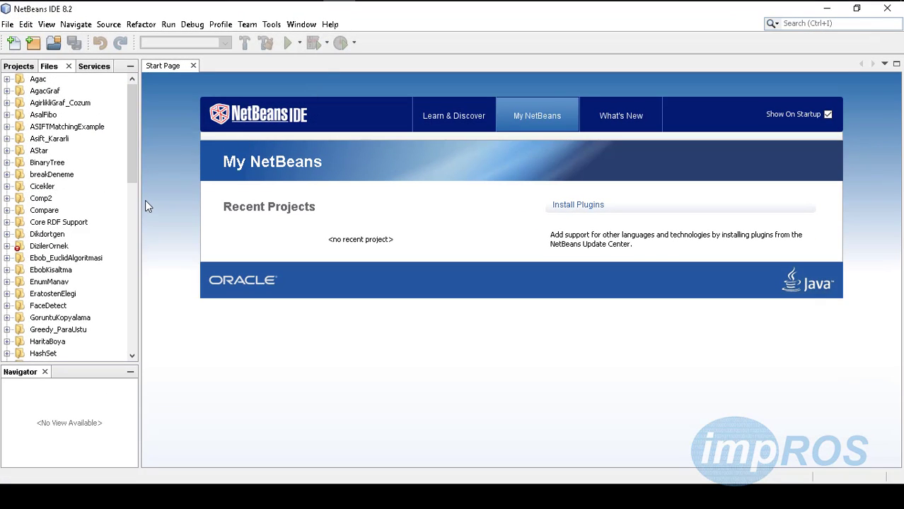
drag(139, 198, 239, 198)
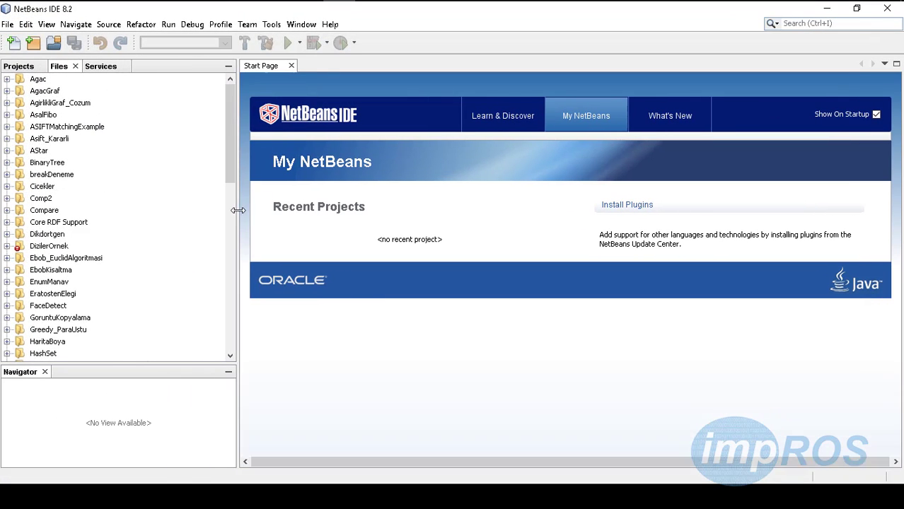
click(34, 44)
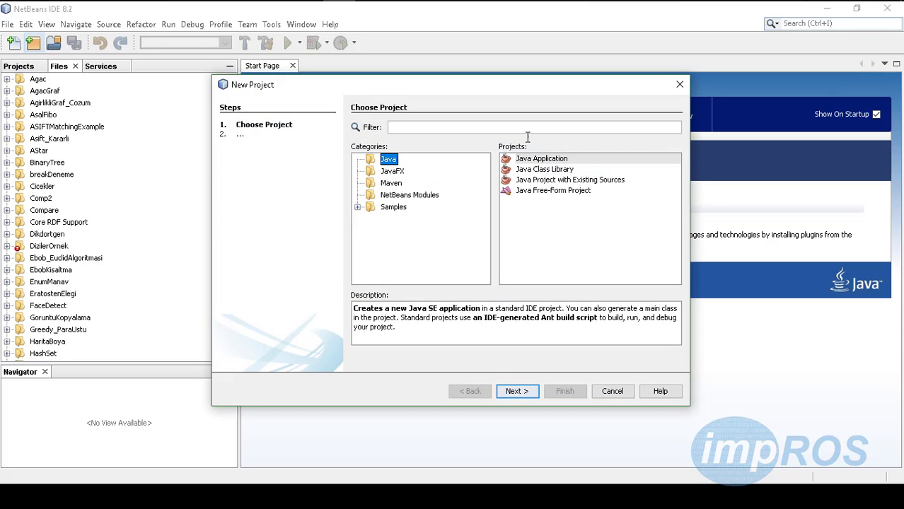
click(555, 161)
click(526, 394)
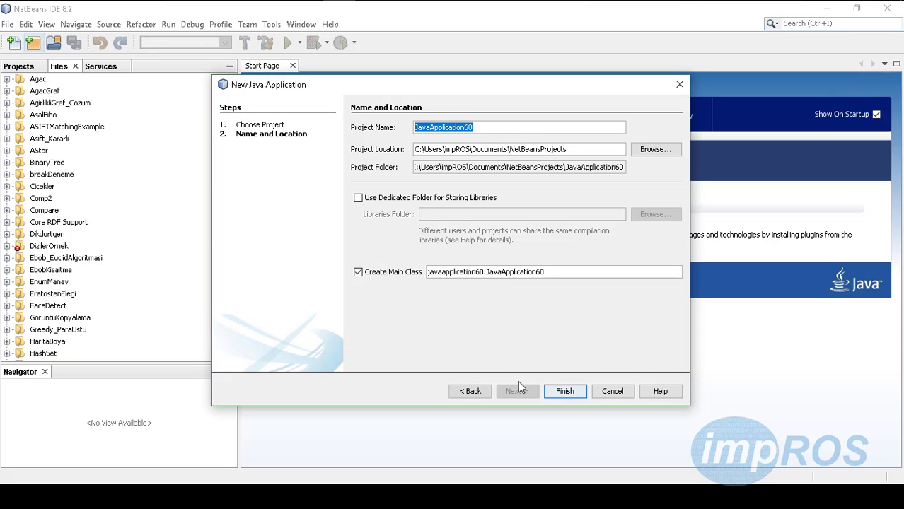
text(Open)
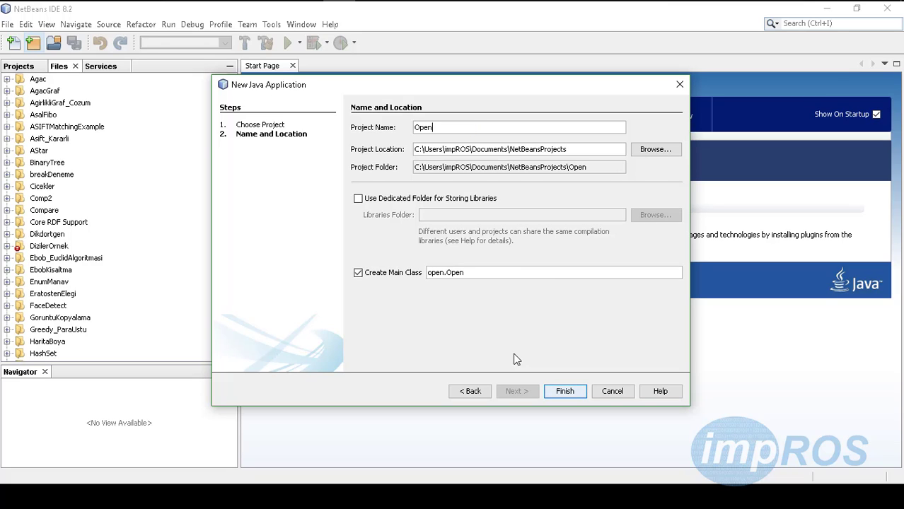
text(cv_01)
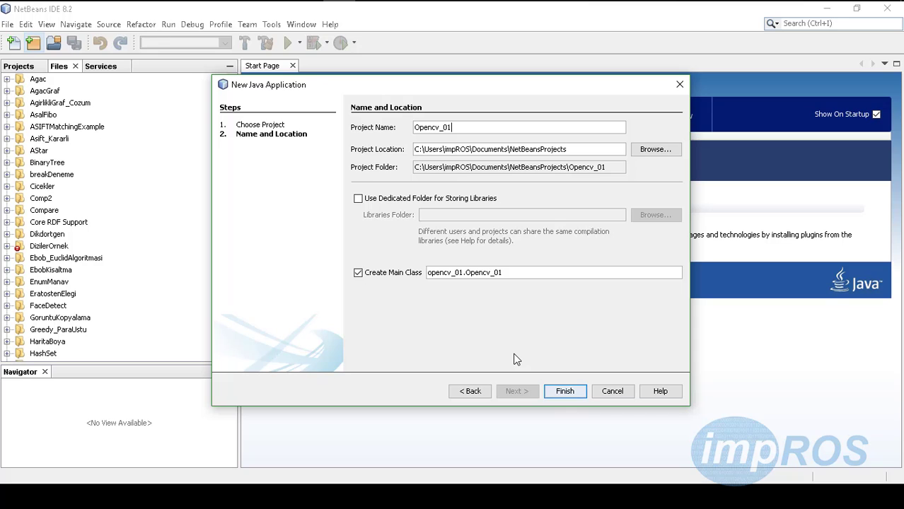
click(565, 391)
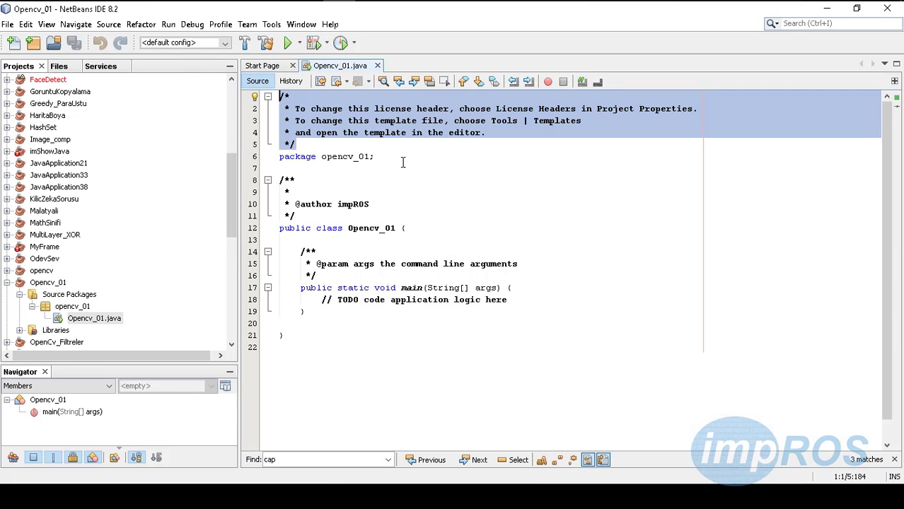
Step: Delete the template comments from Opencv_01.java and reformat the code, leaving an empty main method
key(Delete)
drag(280, 122, 281, 156)
key(Delete)
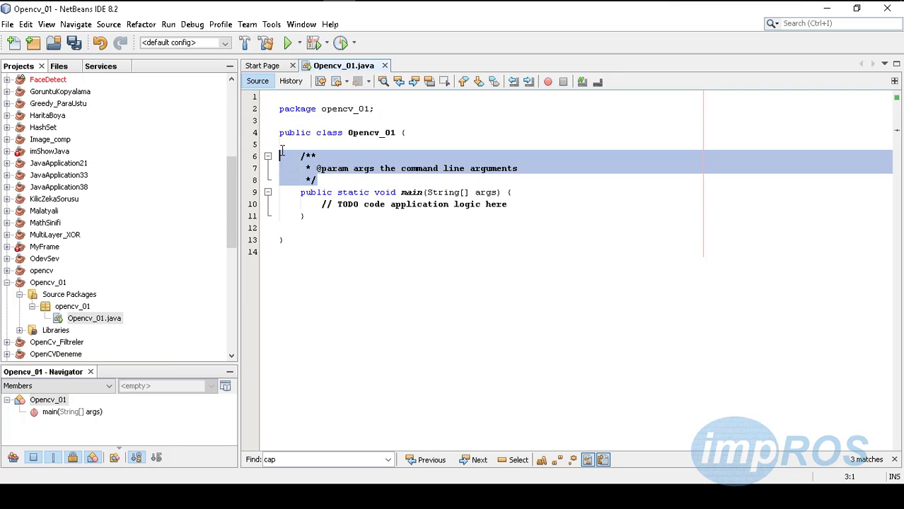
key(Delete)
drag(508, 180, 310, 183)
key(Delete)
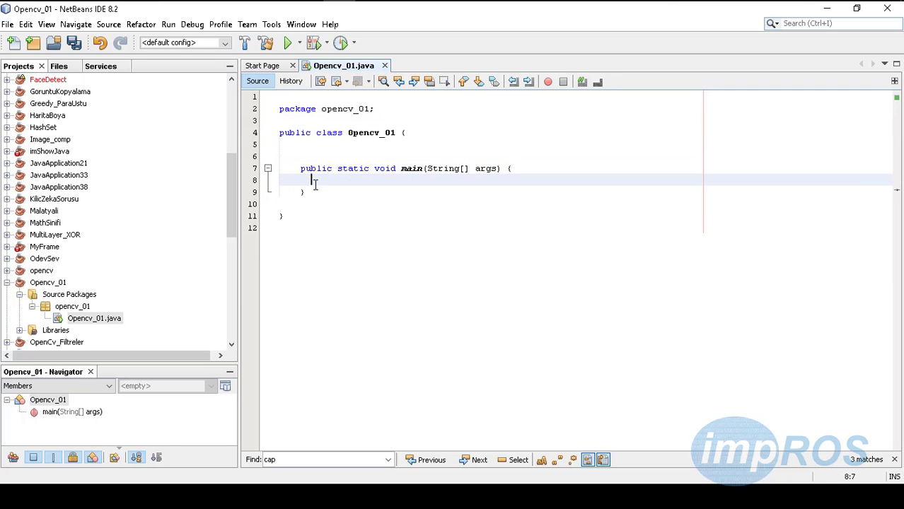
key(alt+shift+f)
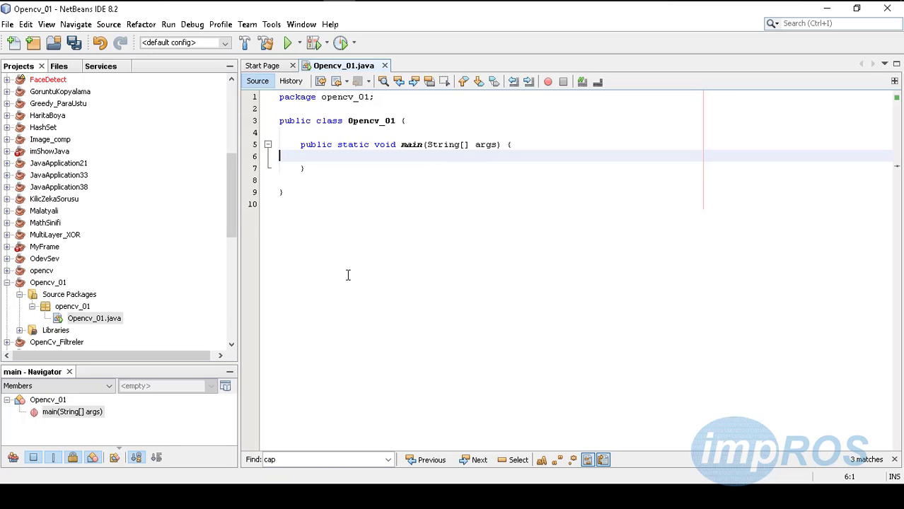
Step: Create a new class library named OpenCV_3.2 from the Opencv_01 project's Libraries node
scroll(89, 311, down, 1)
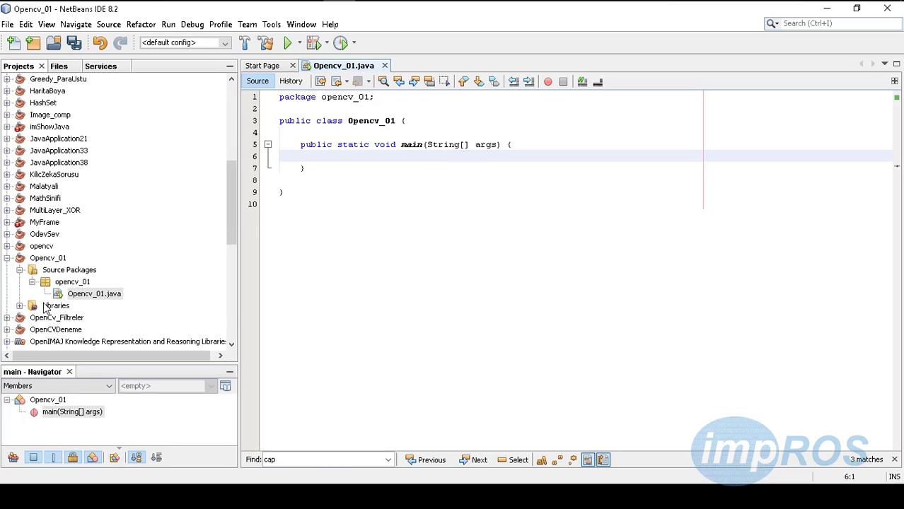
click(57, 309)
scroll(55, 297, down, 2)
right_click(56, 236)
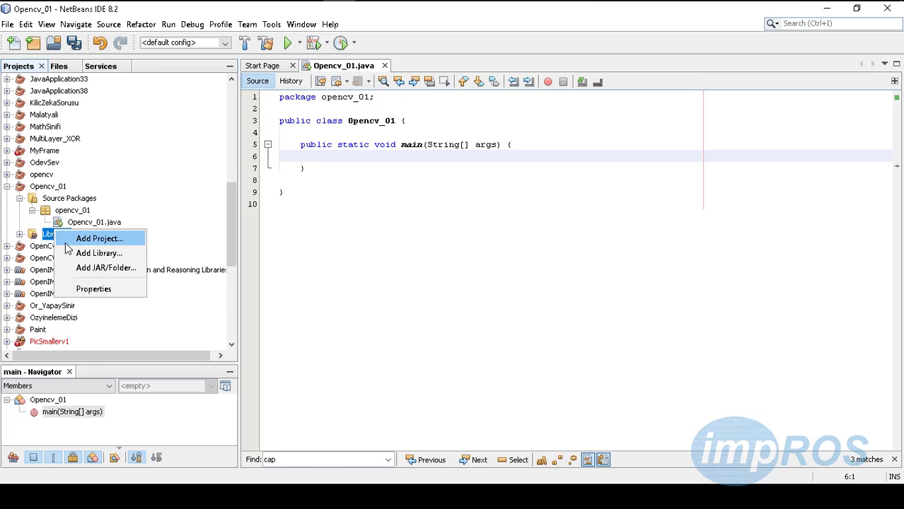
click(115, 259)
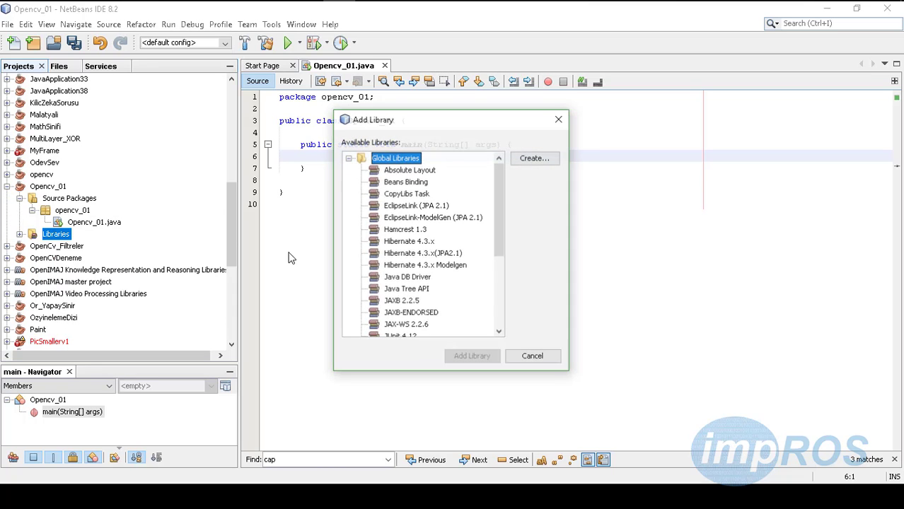
click(532, 158)
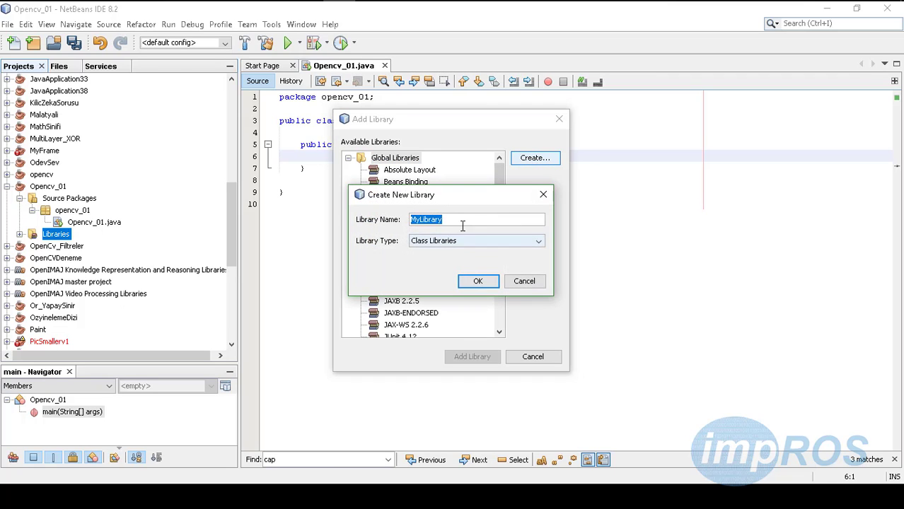
text(Ope)
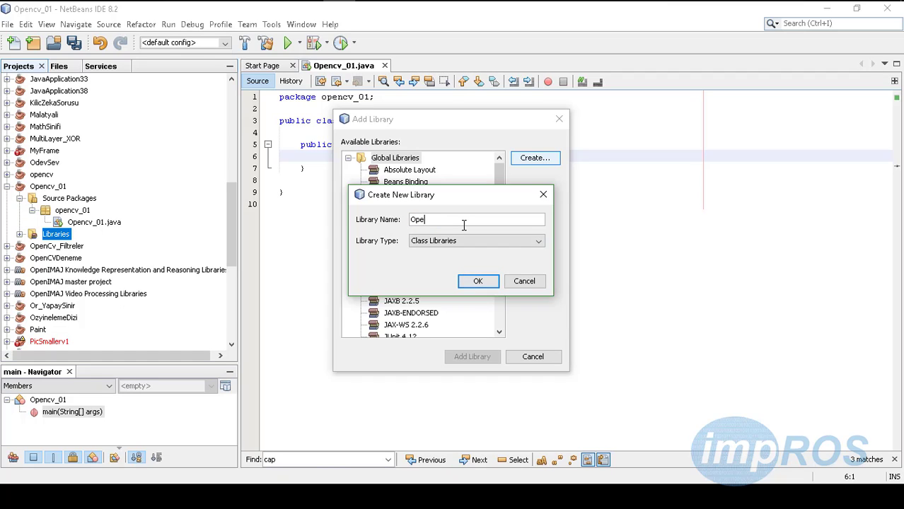
text(nCV_3.2)
click(480, 282)
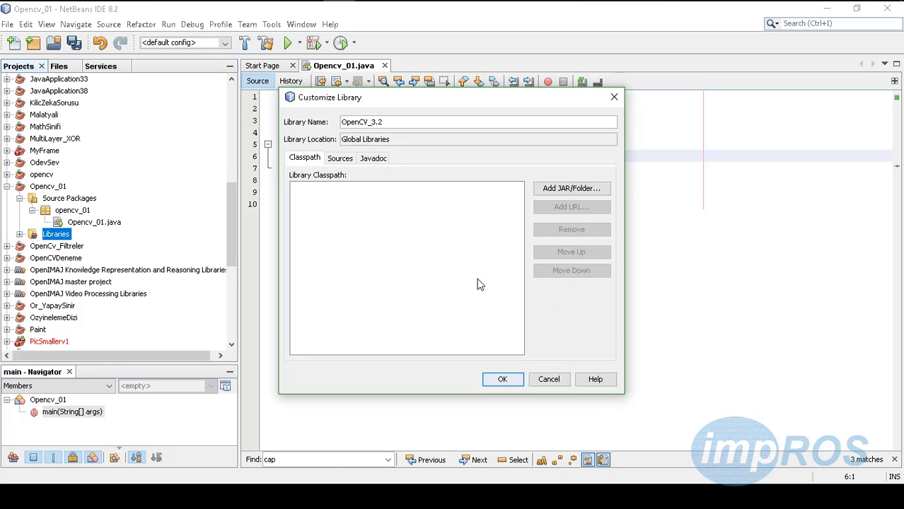
Step: Add C:\opencv\build\java\opencv-320.jar to the OpenCV_3.2 library's classpath and confirm the library
click(580, 189)
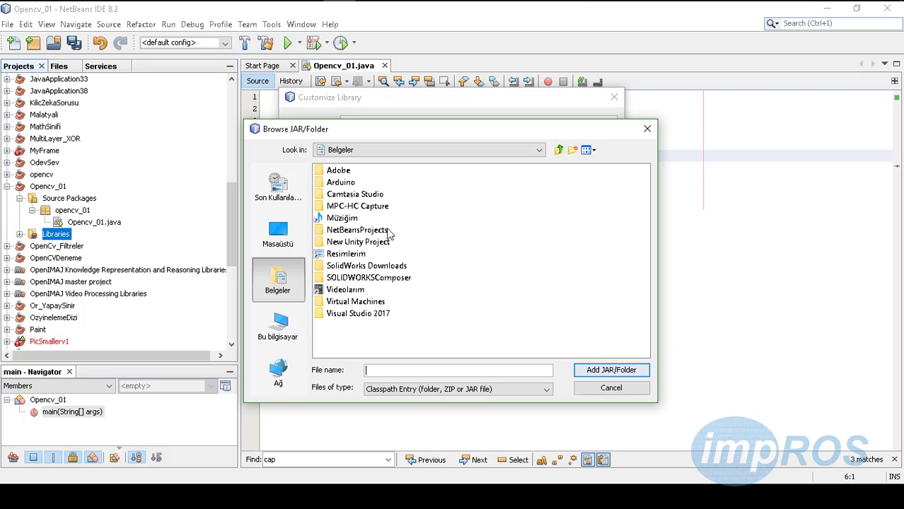
click(278, 233)
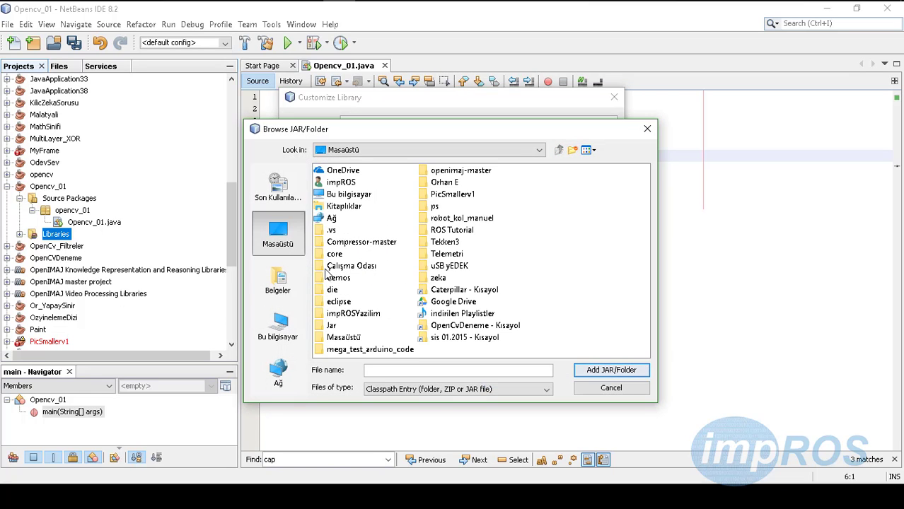
click(281, 324)
double_click(361, 241)
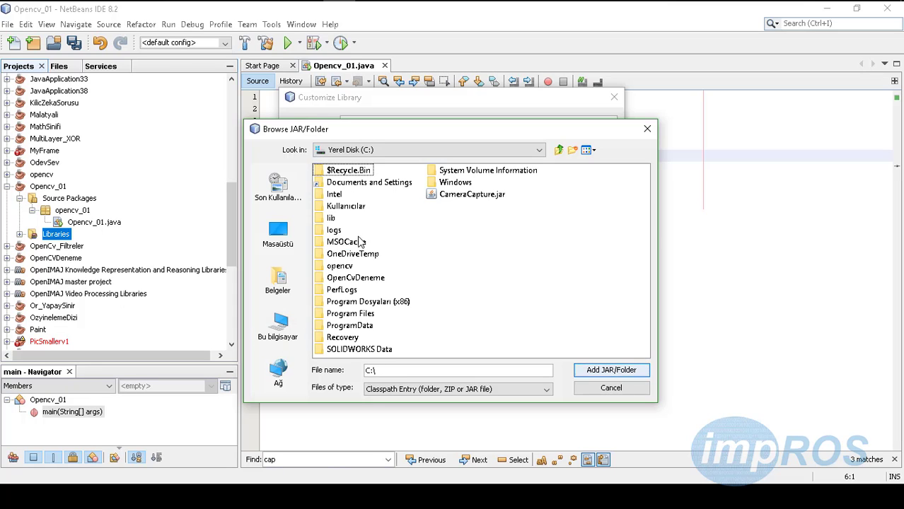
double_click(344, 269)
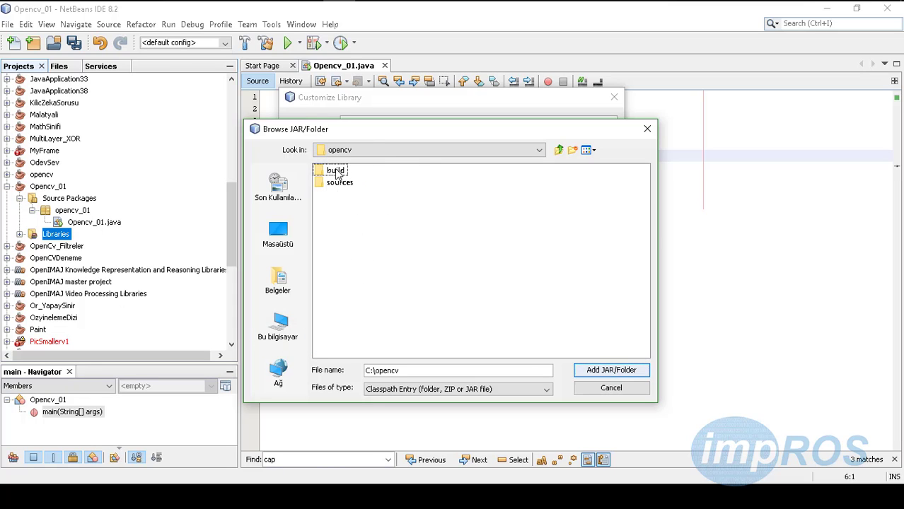
double_click(337, 174)
double_click(336, 207)
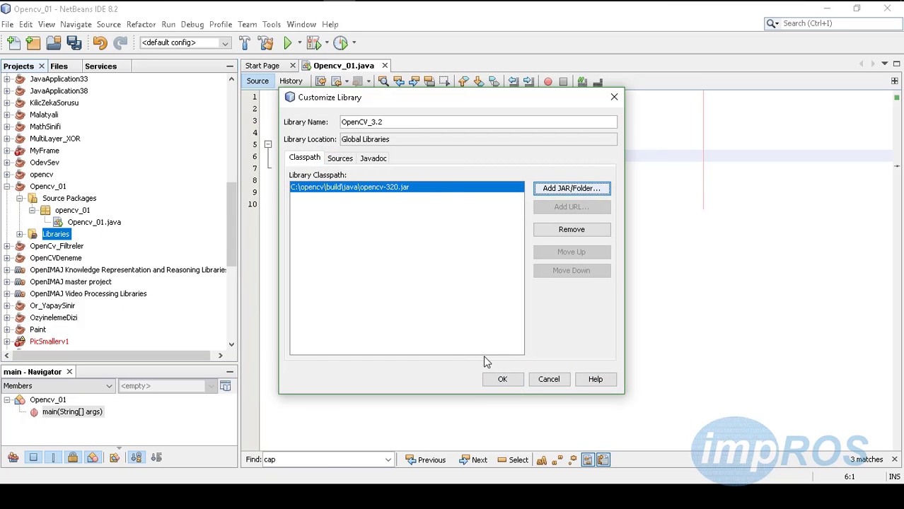
click(502, 381)
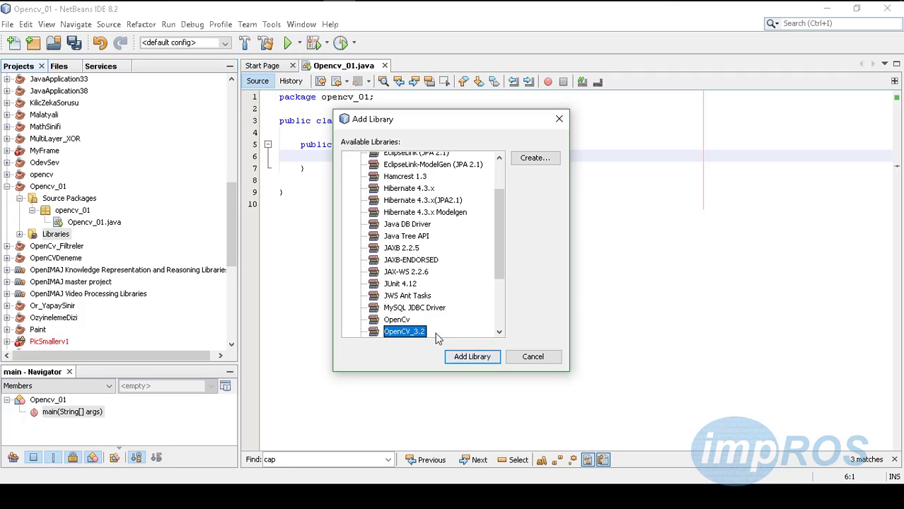
Step: Add the OpenCV_3.2 library to the Opencv_01 project and expand Libraries to check its entry
click(473, 357)
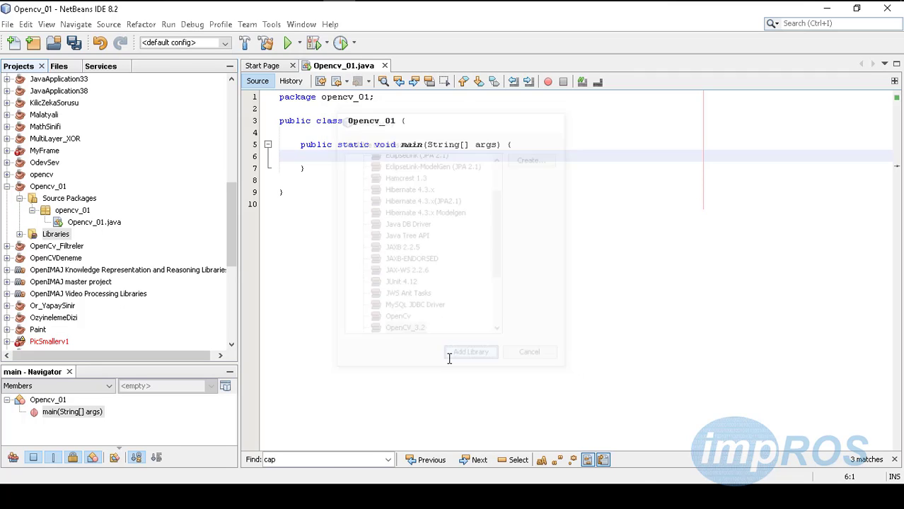
double_click(64, 236)
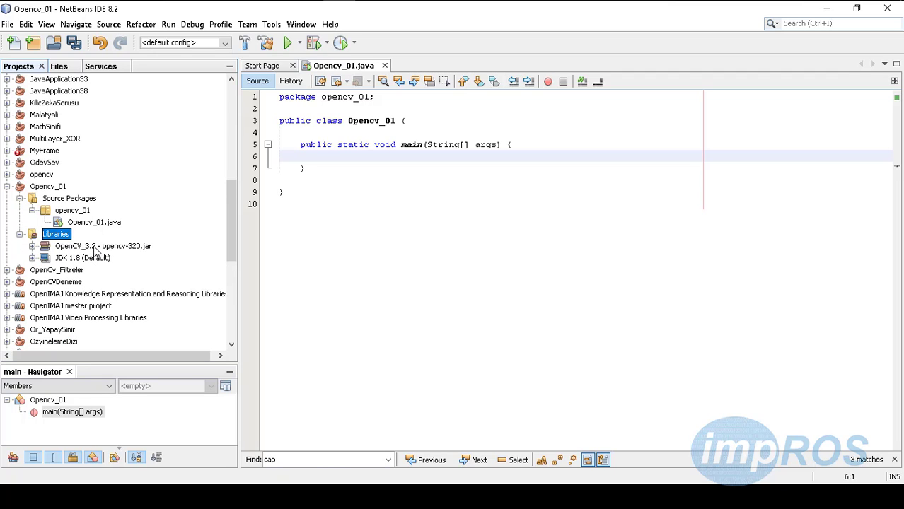
click(107, 246)
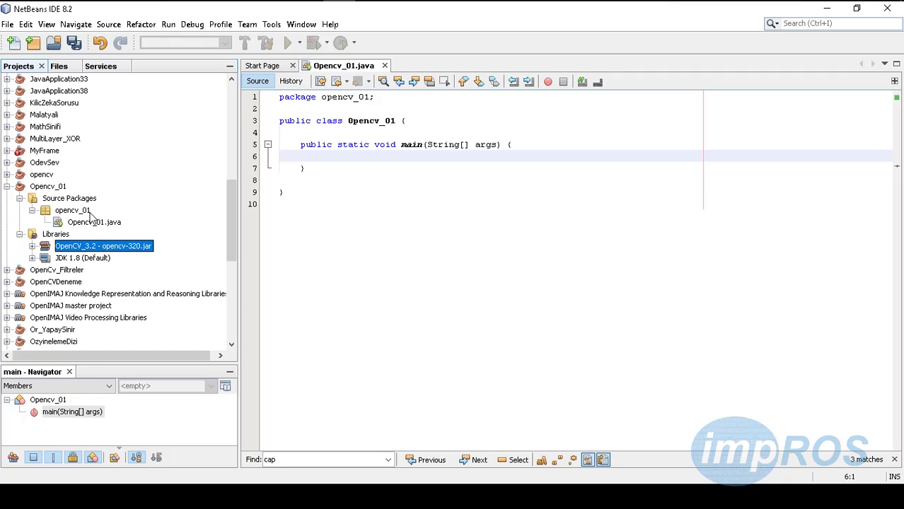
Step: In the Opencv_01 project's Run properties, enter -Djava.library.path="" as the VM options
click(51, 188)
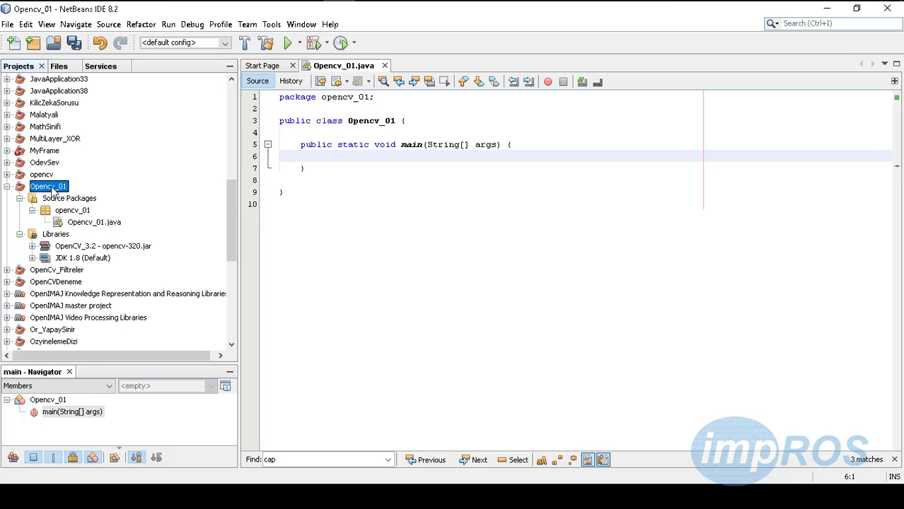
right_click(52, 188)
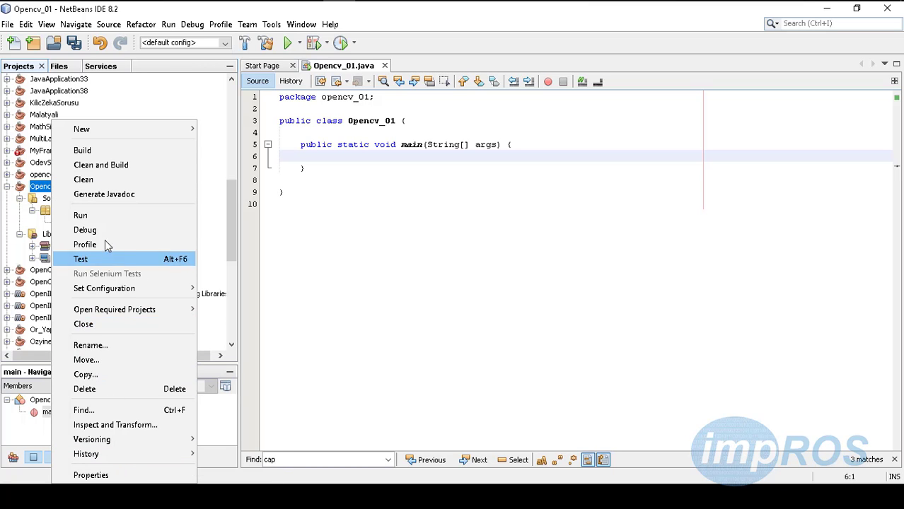
click(116, 481)
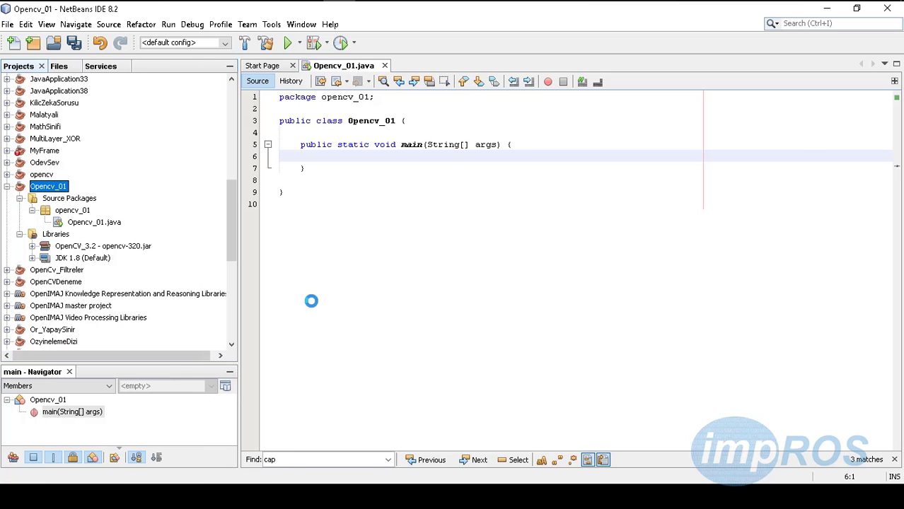
click(409, 195)
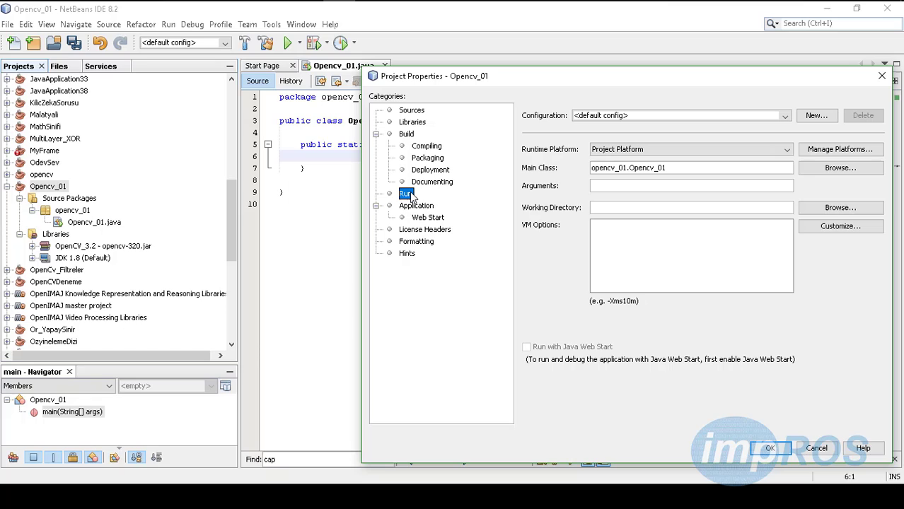
click(634, 236)
text(java)
text(.libra)
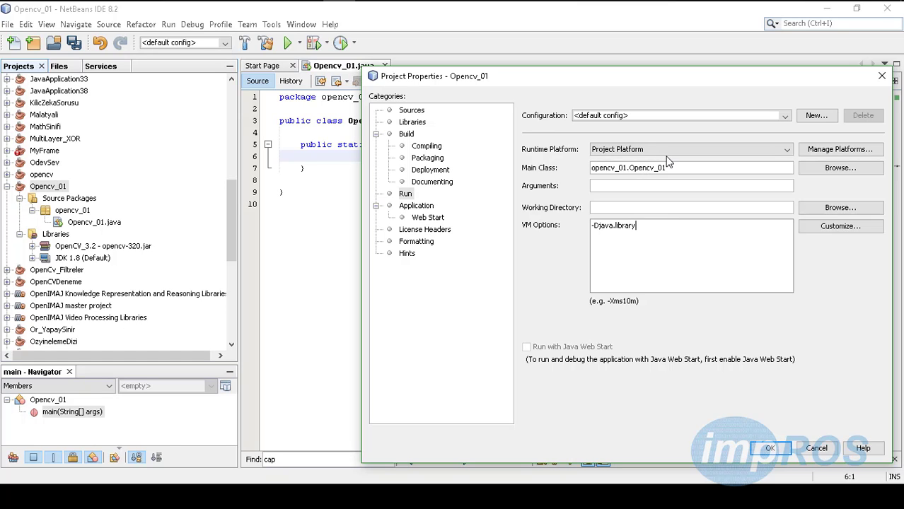
text(ry.paty="")
Step: Switch to File Explorer and examine the x64 and x86 folders inside C:\opencv\build\java for the OpenCV DLL
click(400, 2)
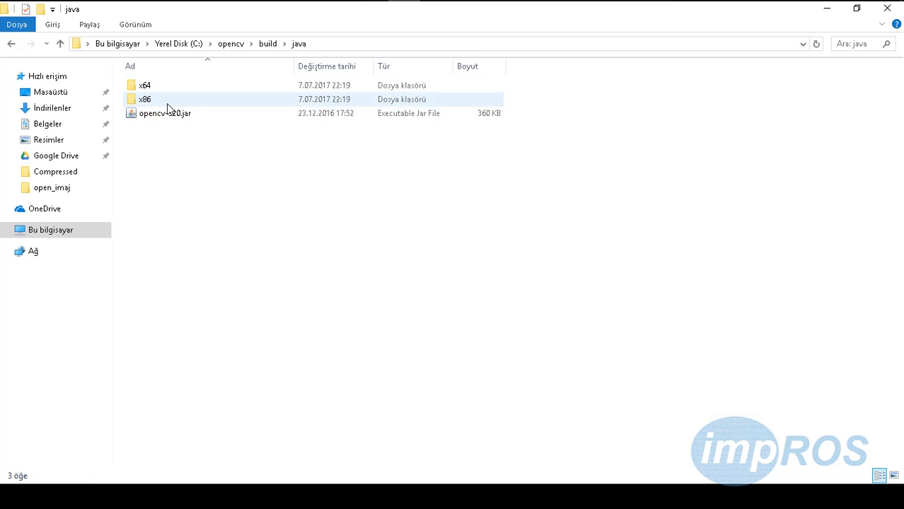
click(167, 113)
click(159, 87)
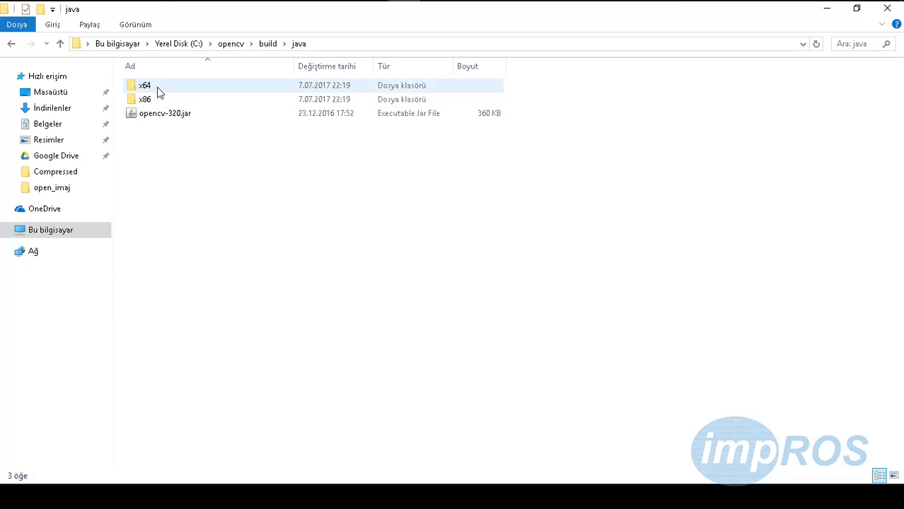
double_click(159, 92)
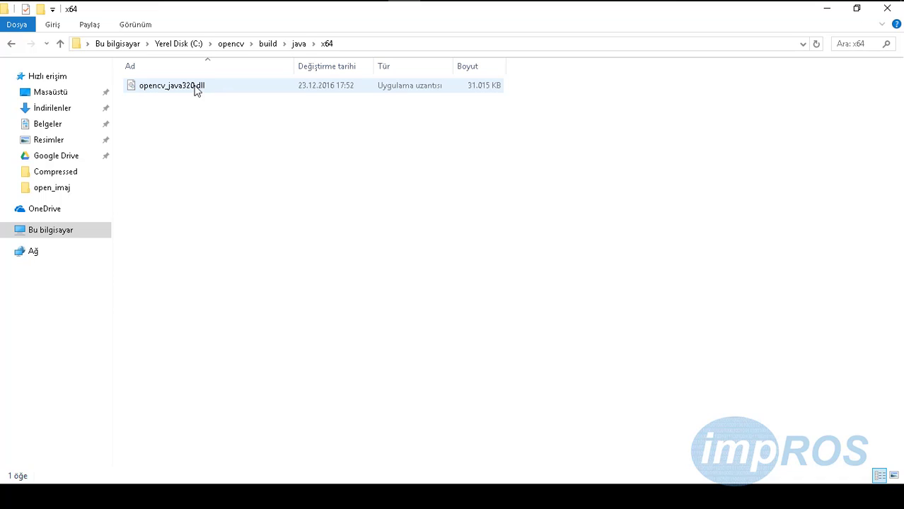
click(14, 43)
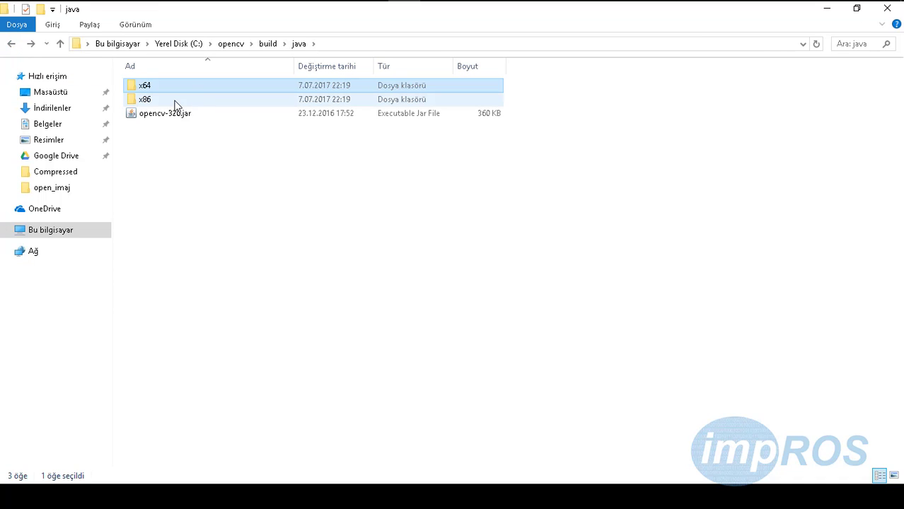
click(177, 102)
double_click(176, 103)
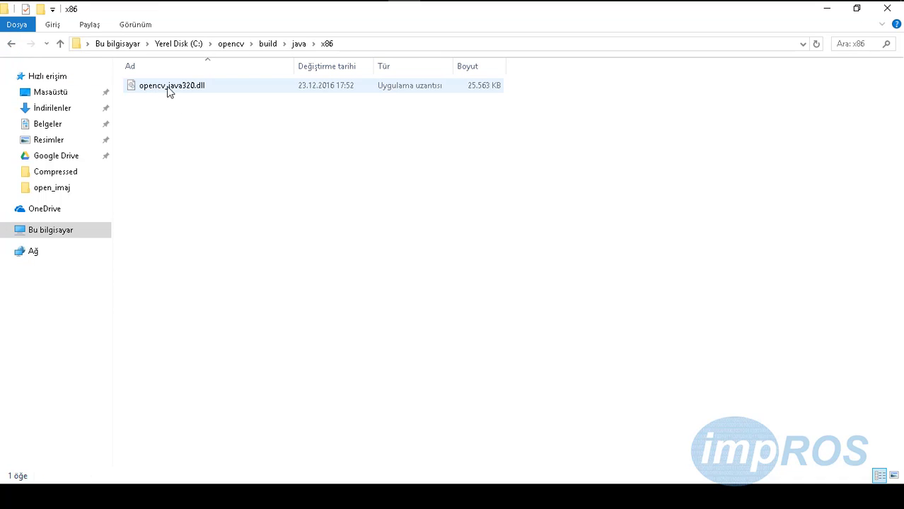
Step: Open the x64 folder in C:\opencv\build\java and copy its full path from File Explorer
click(11, 44)
double_click(147, 86)
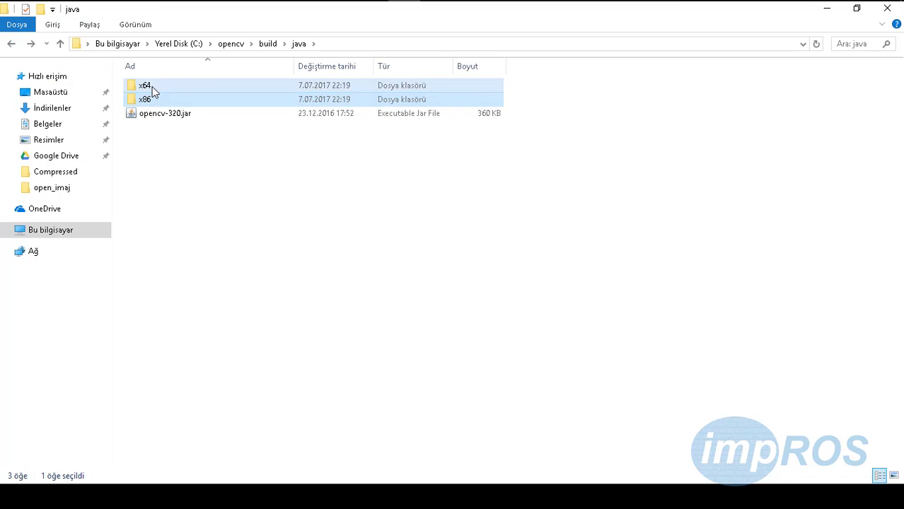
click(200, 45)
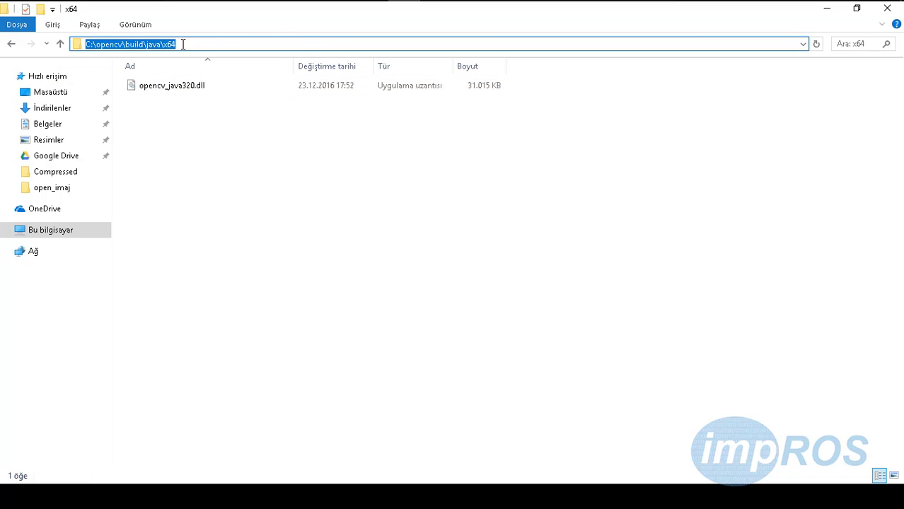
right_click(153, 43)
click(198, 87)
Step: Switch to NetBeans, complete the VM options as -Djava.library.path="C:\opencv\build\java\x64", and confirm the project properties
key(alt+Tab)
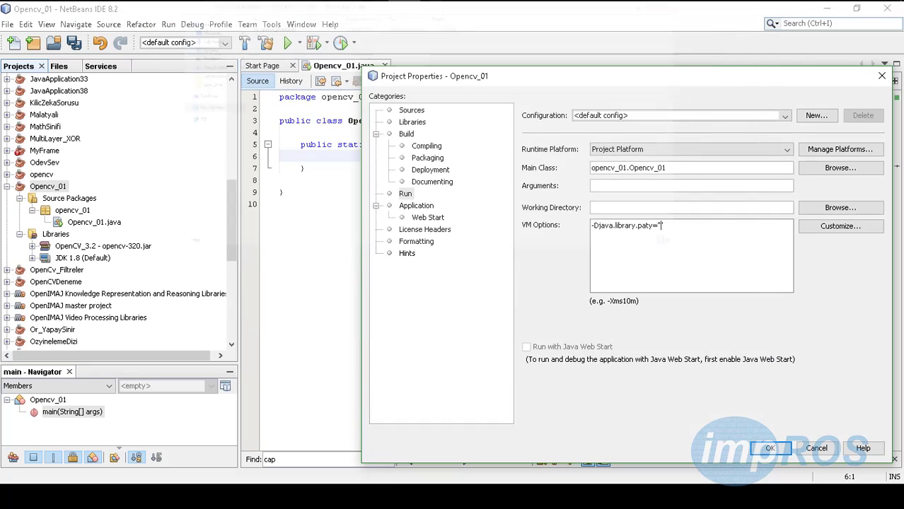
click(660, 225)
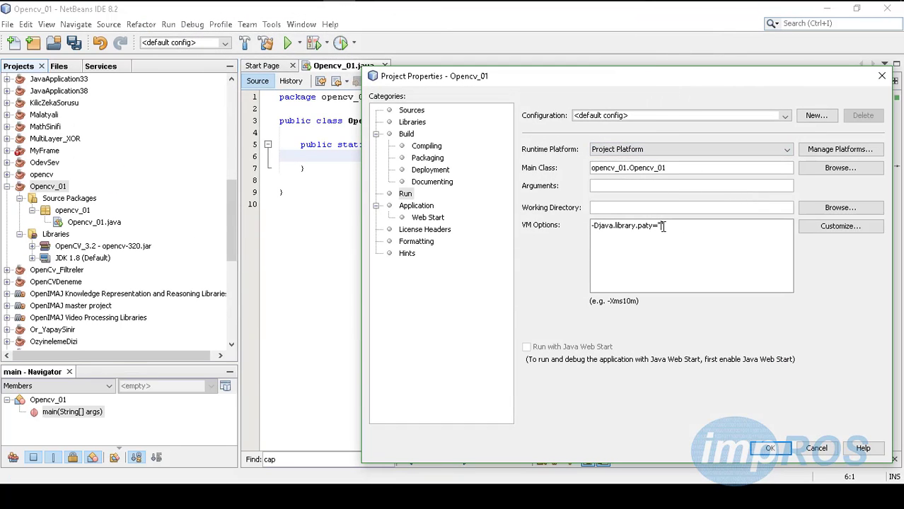
key(ctrl+v)
drag(591, 225, 732, 238)
click(732, 238)
click(652, 227)
drag(635, 226, 749, 225)
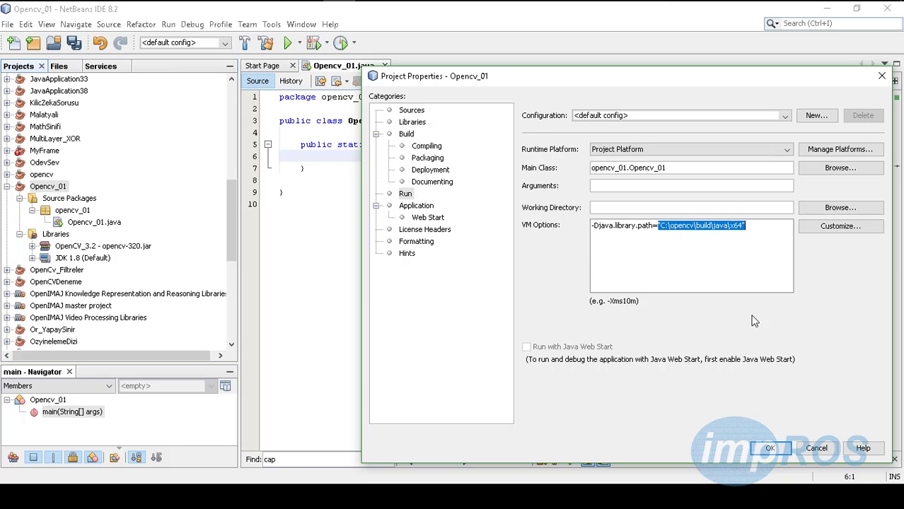
click(770, 447)
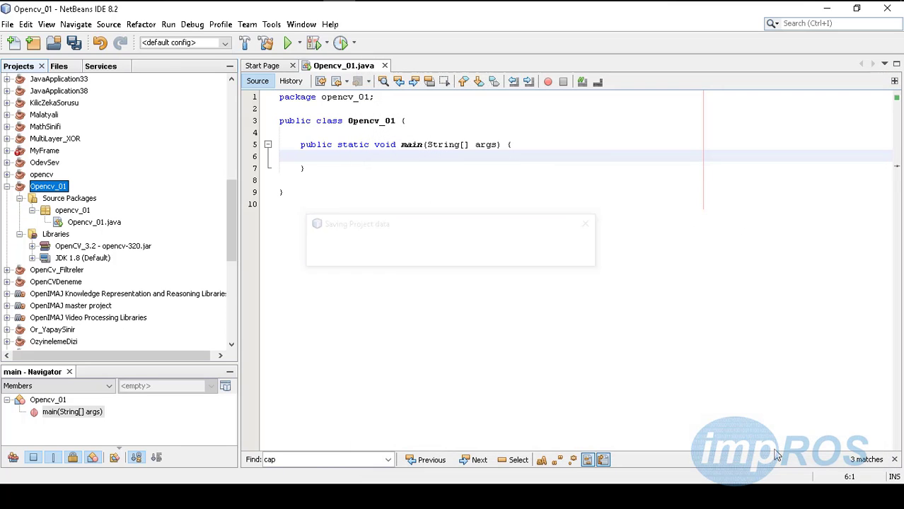
Step: Load the OpenCV native library in the main method with System.loadLibrary(Core.NATIVE_LIBRARY_NAME); and import org.opencv.core.Core
click(358, 154)
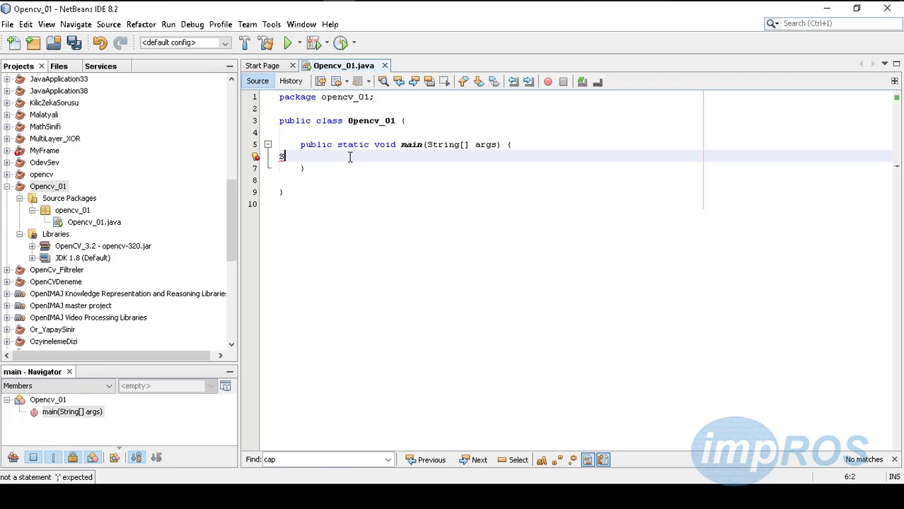
text(System.)
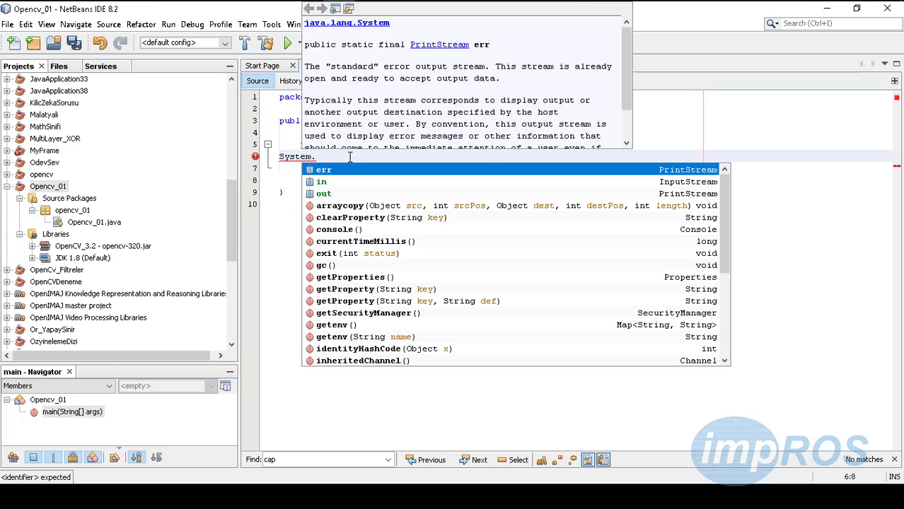
text(lo)
key(Down)
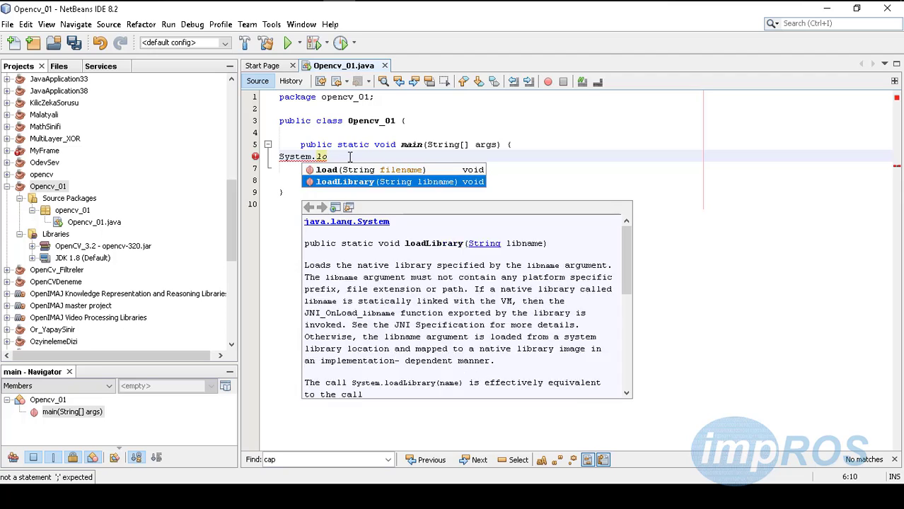
key(Return)
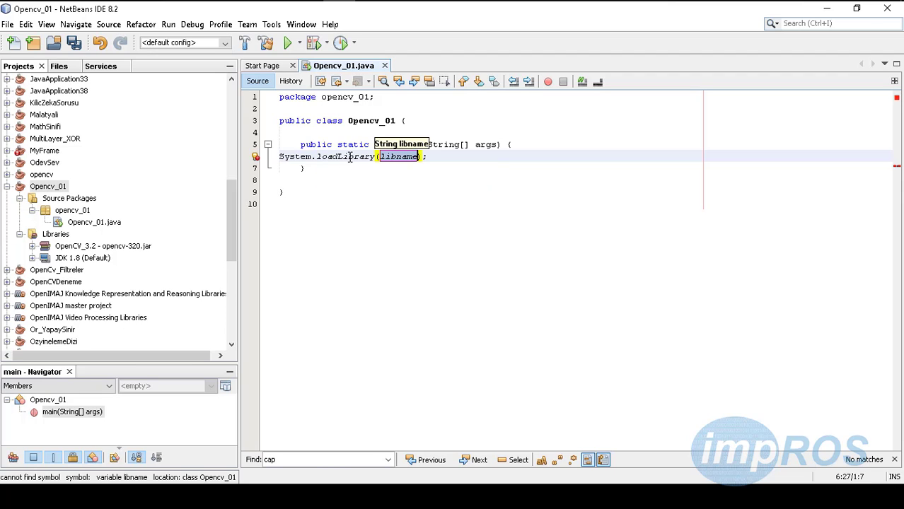
text(Core.Na)
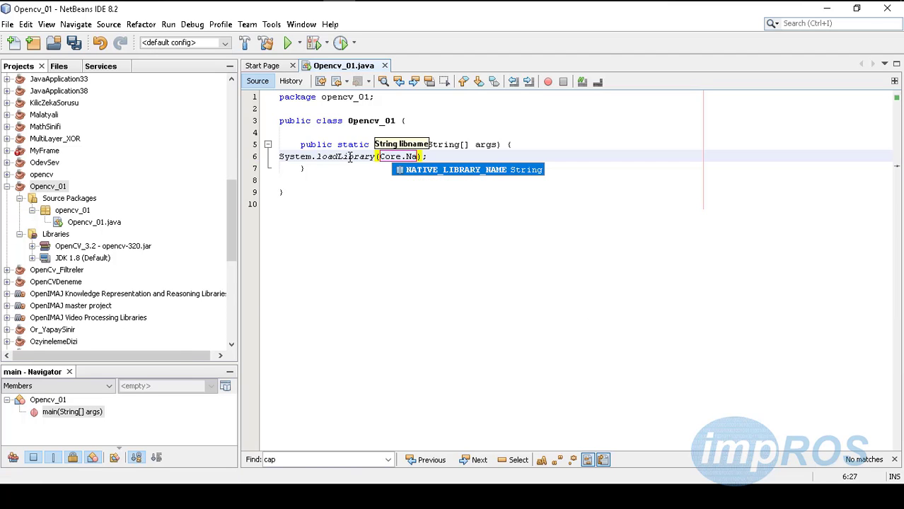
key(Return)
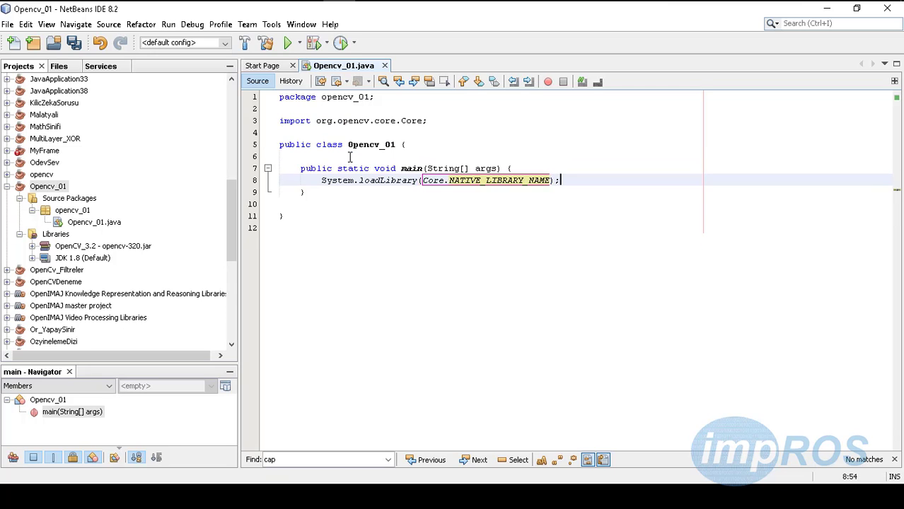
Step: Below the loadLibrary call, declare Mat img = new Mat(); and import org.opencv.core.Mat
key(Return)
key(Return)
key(Return)
text(Mat)
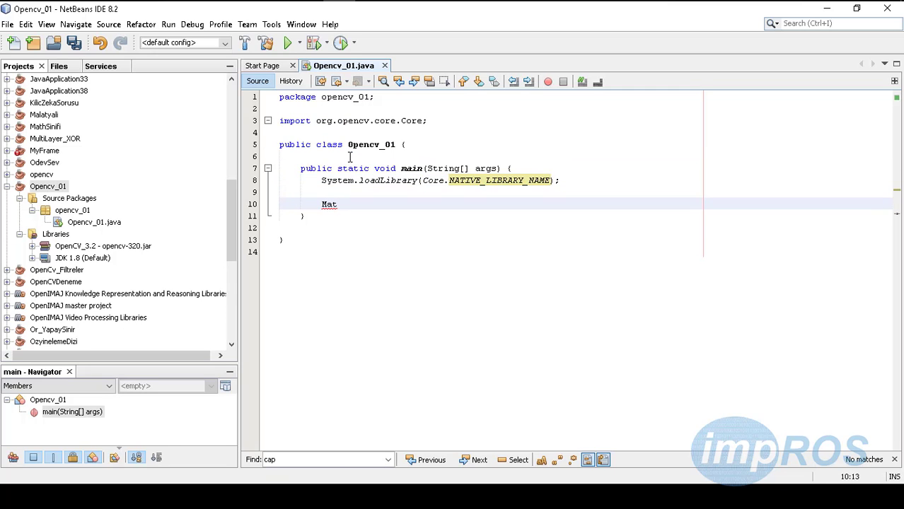
text( img = )
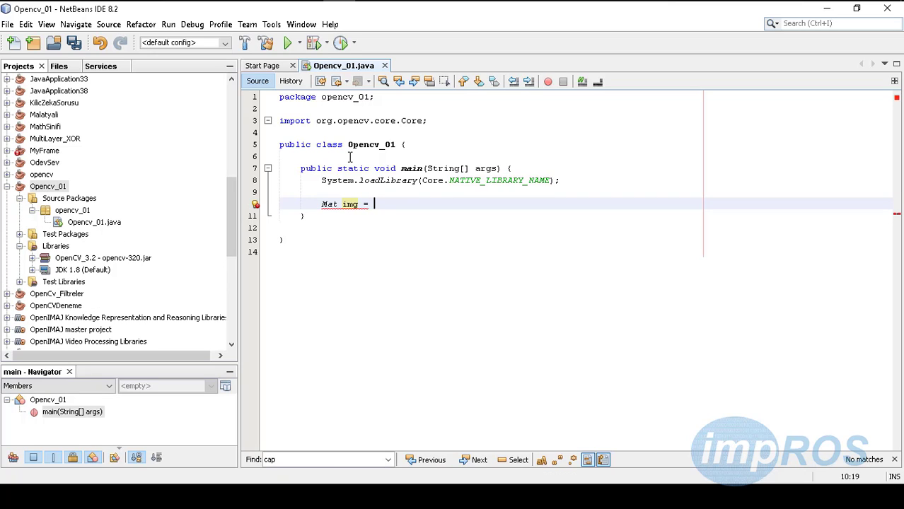
text(new Mat();)
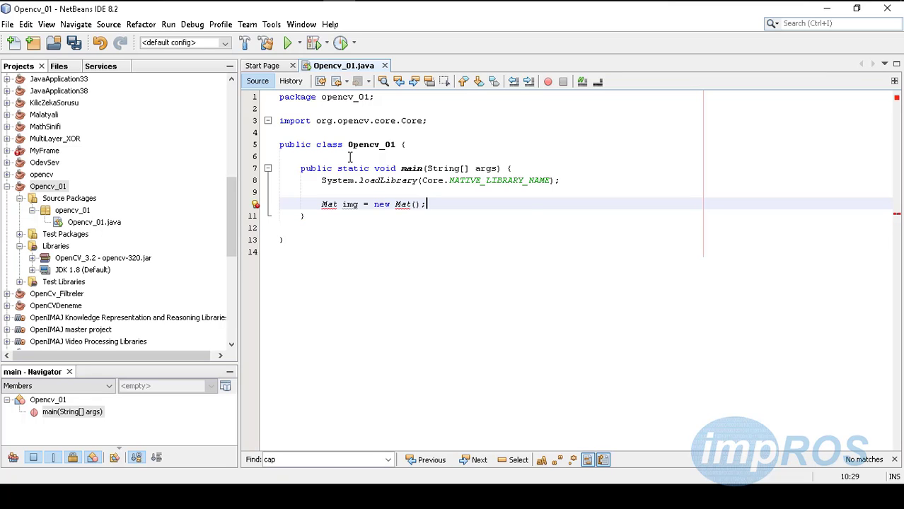
key(alt+Return)
key(Return)
key(Return)
key(Return)
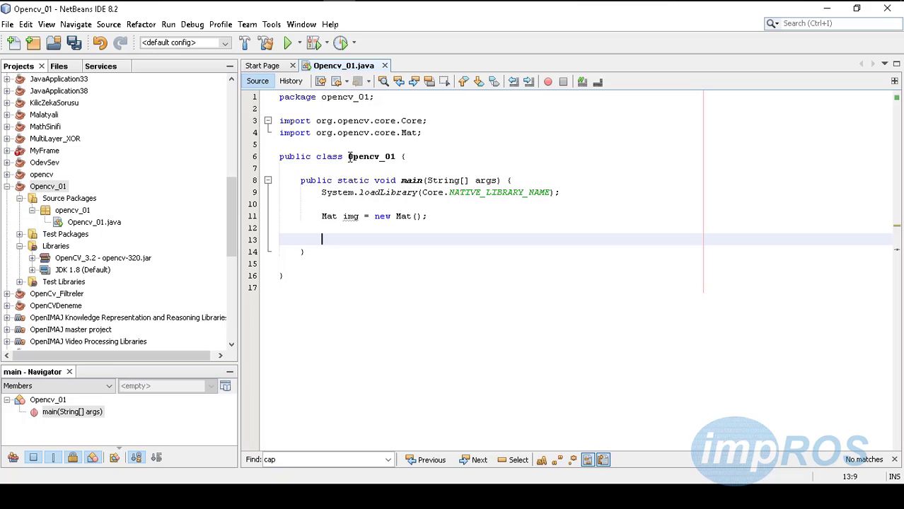
Step: Declare VideoCapture videoKaydet = new VideoCapture(); below the Mat declaration, importing org.opencv.videoio.VideoCapture
text(Video)
key(BackSpace)
text(Ca)
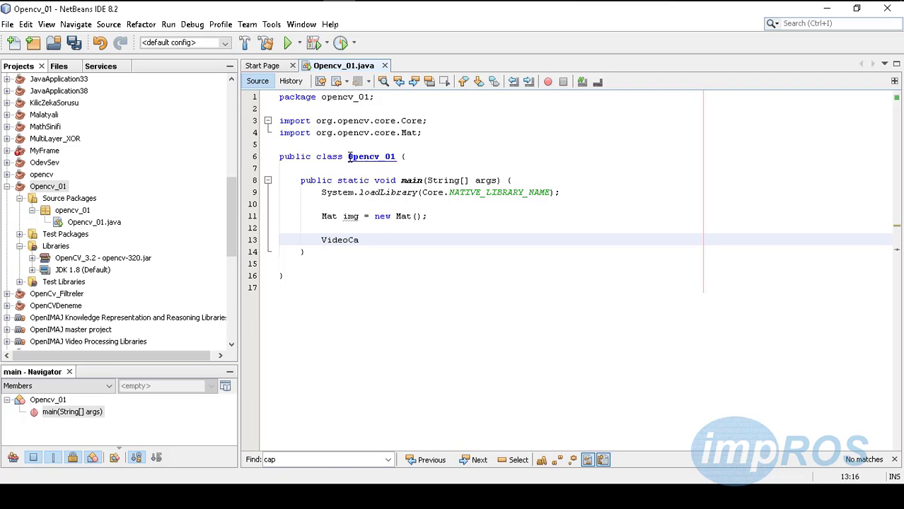
key(ctrl+space)
text(vide)
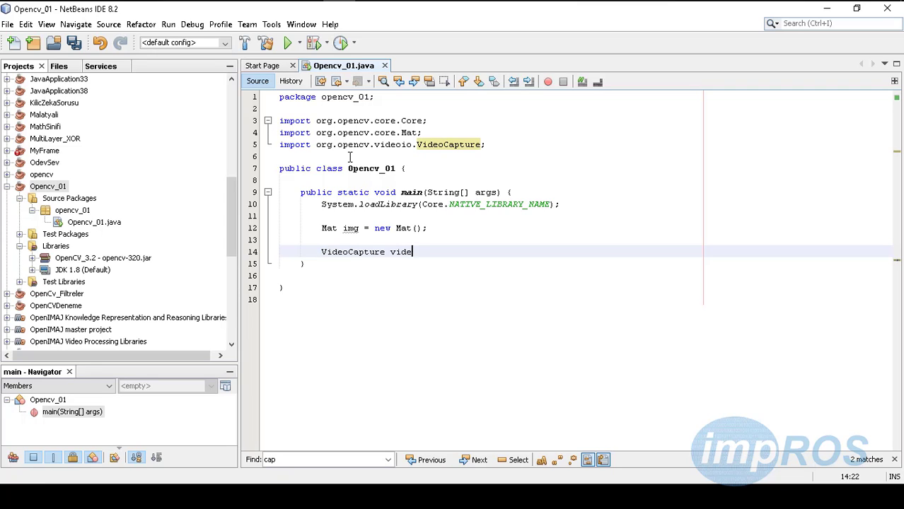
text(oKaydet = new Vi)
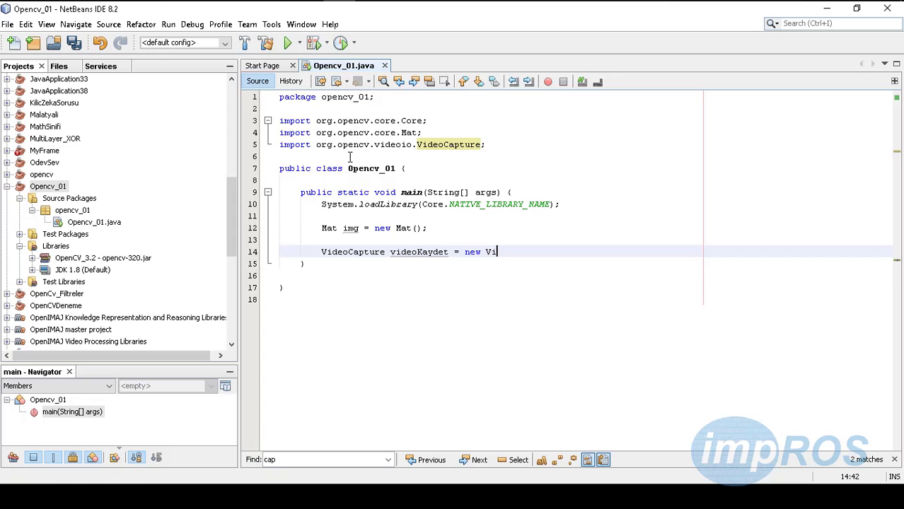
key(Return)
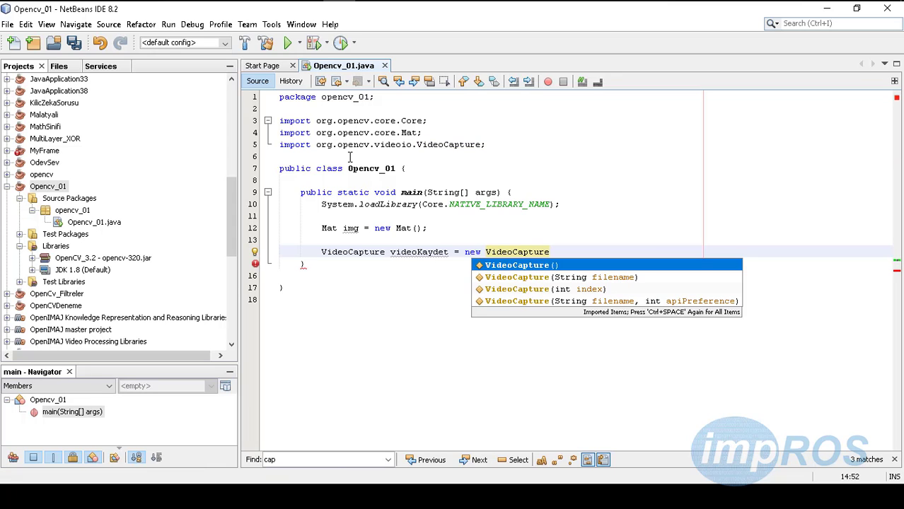
key(Return)
text(;)
key(Return)
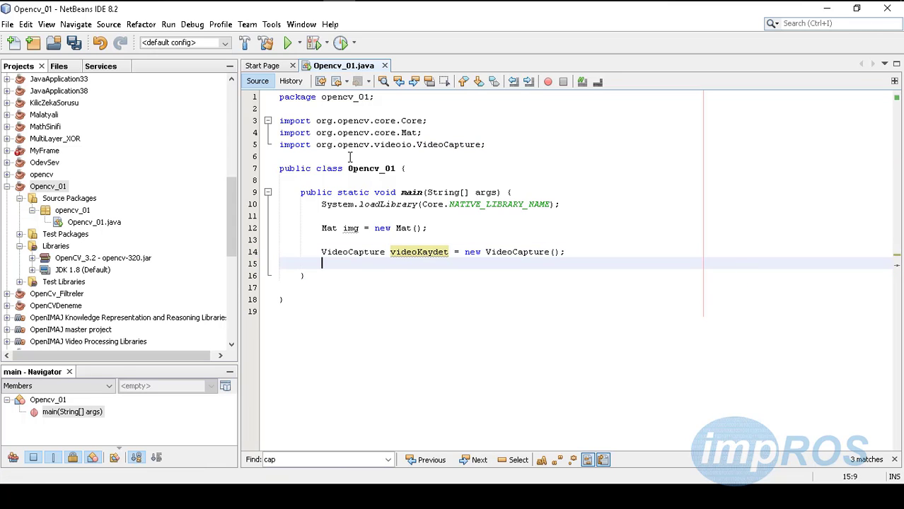
Step: Start an if statement below the VideoCapture declaration and insert videoKaydet.open(0); on the line above it
key(Return)
text(if()
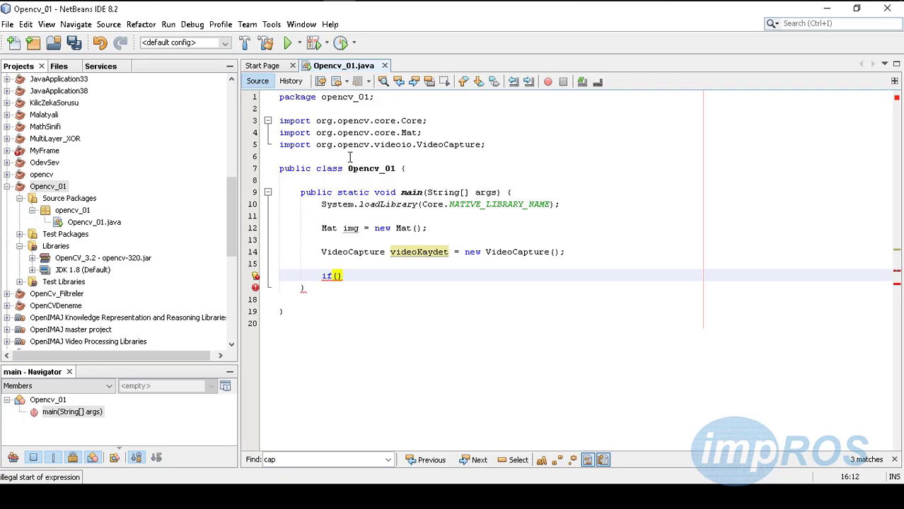
text(vi)
key(Up)
text(v)
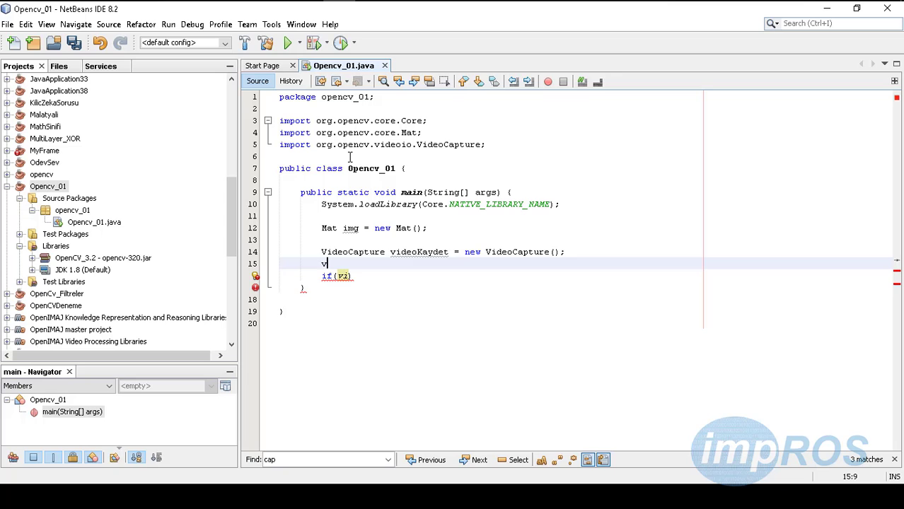
text(ideoKaydet.)
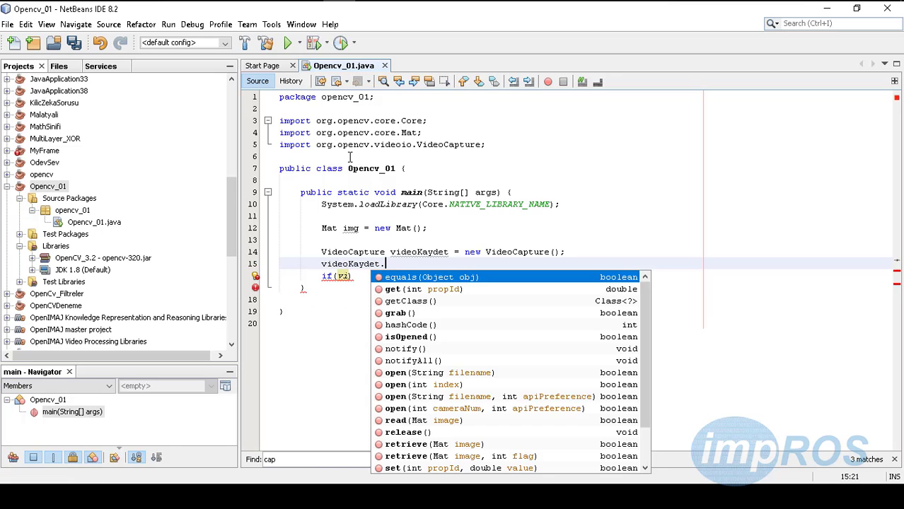
text(op)
key(Return)
text(1)
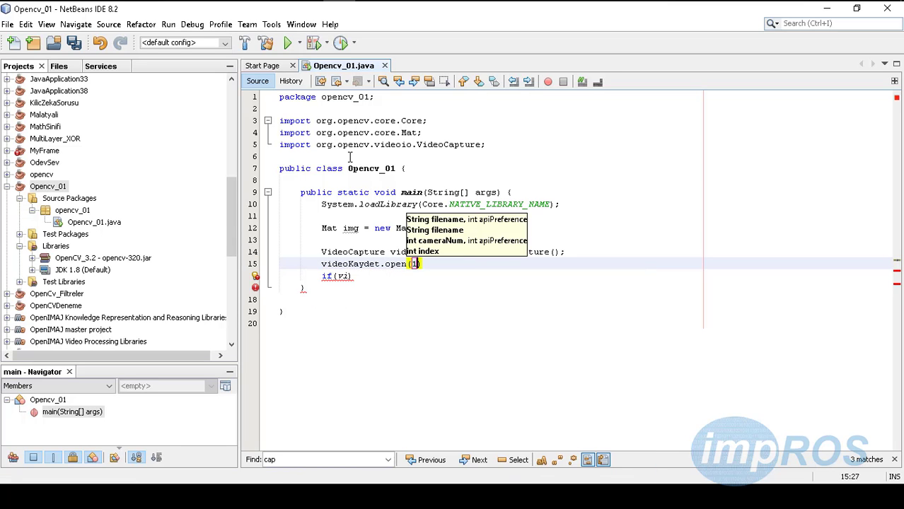
text(0)
key(Escape)
key(End)
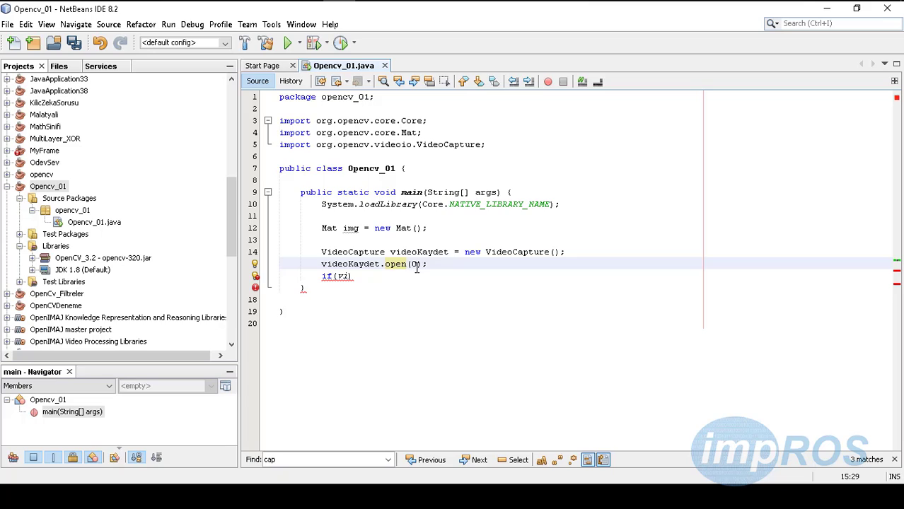
drag(417, 264, 412, 267)
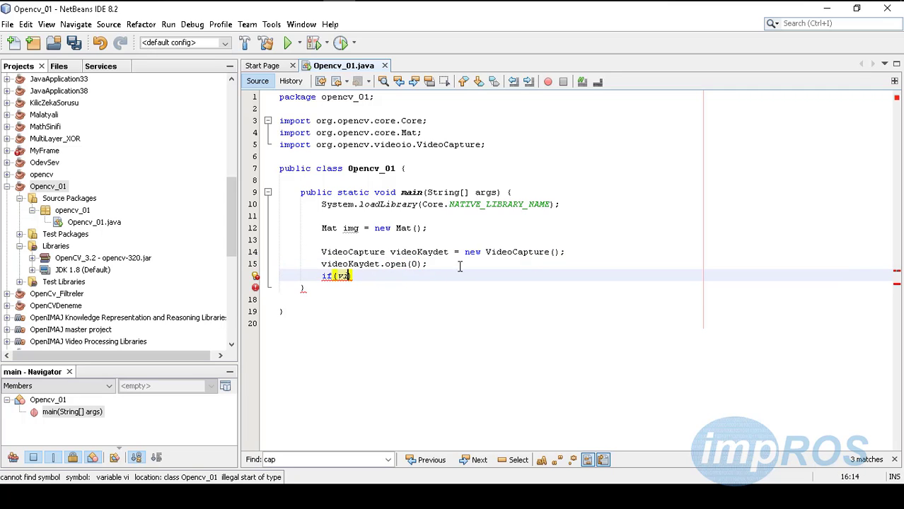
Step: Complete the if condition as videoKaydet.isOpened() and open an empty block for its body
text())
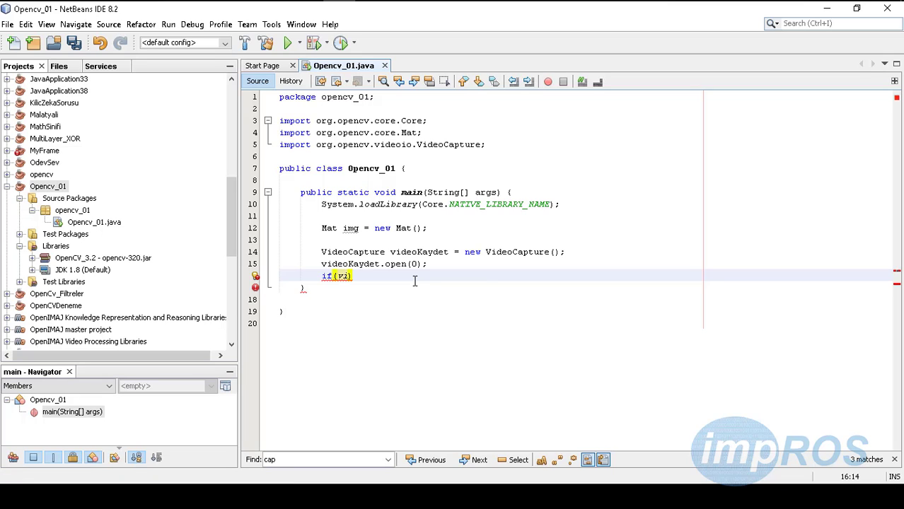
key(ctrl+space)
key(Return)
text(.is)
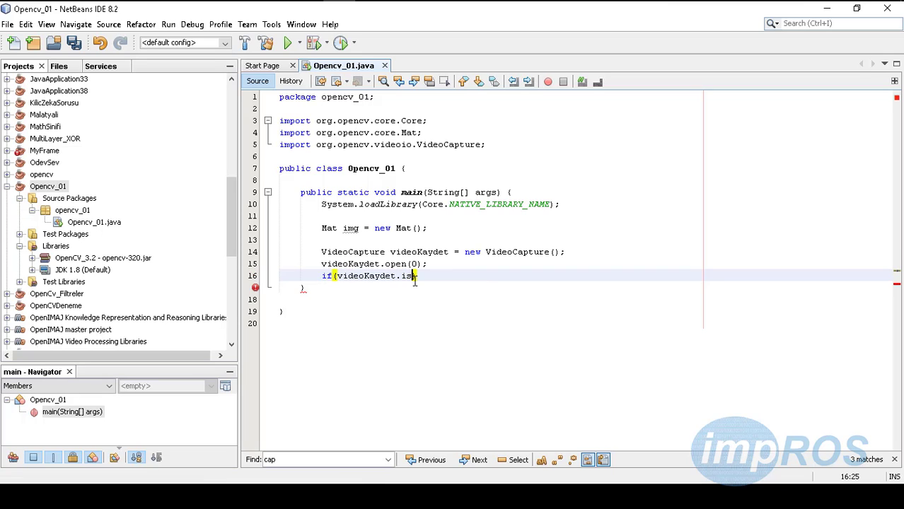
key(Return)
text(){})
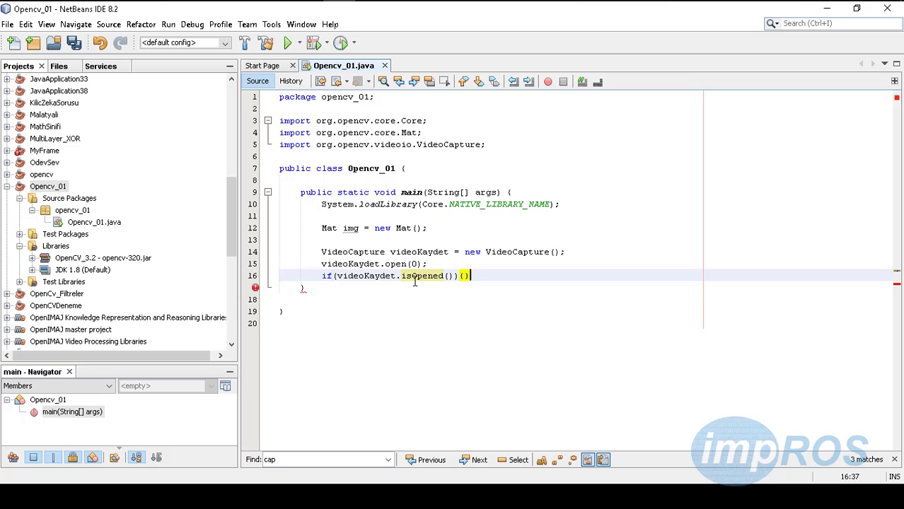
key(Left)
key(Return)
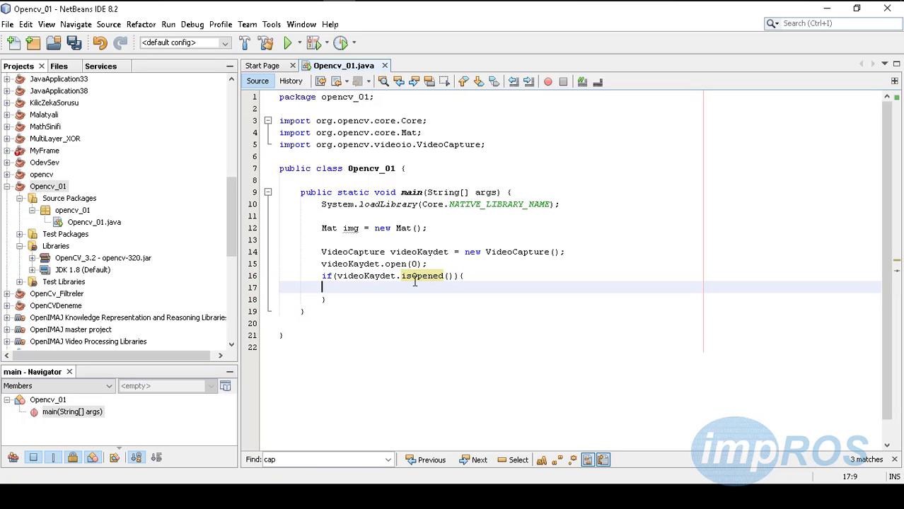
Step: Add videoKaydet.read(img); inside the if block to read a camera frame into img
text(vide)
key(ctrl+space)
key(Return)
text(.re)
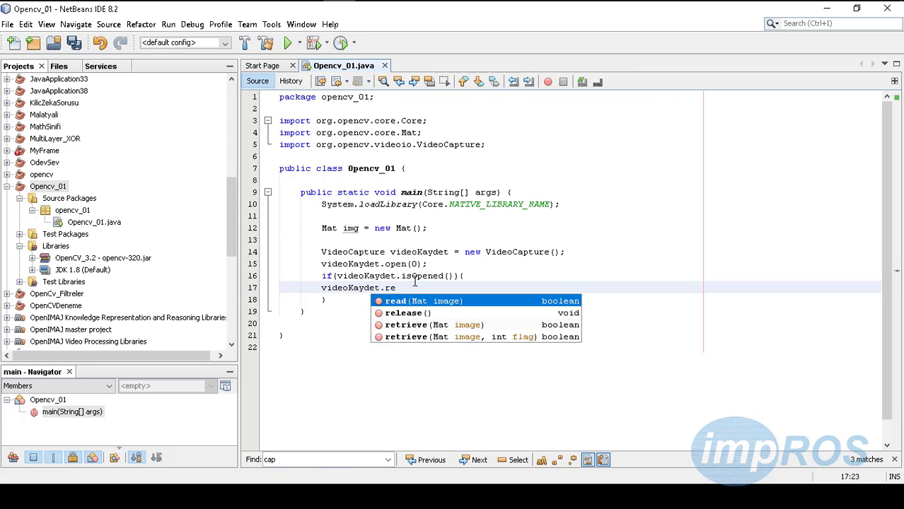
key(Return)
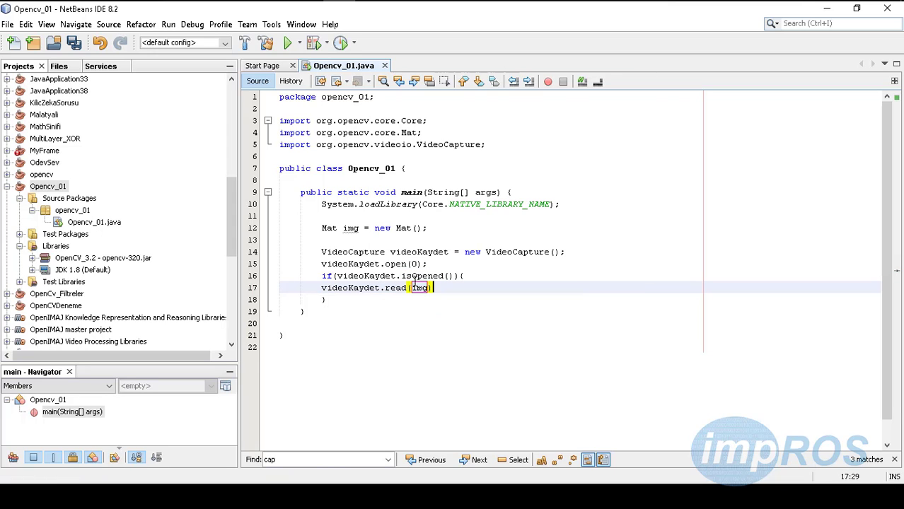
Step: Add videoKaydet.release(); below the read call inside the if block and reformat the source code
key(Return)
text(vide)
key(ctrl+space)
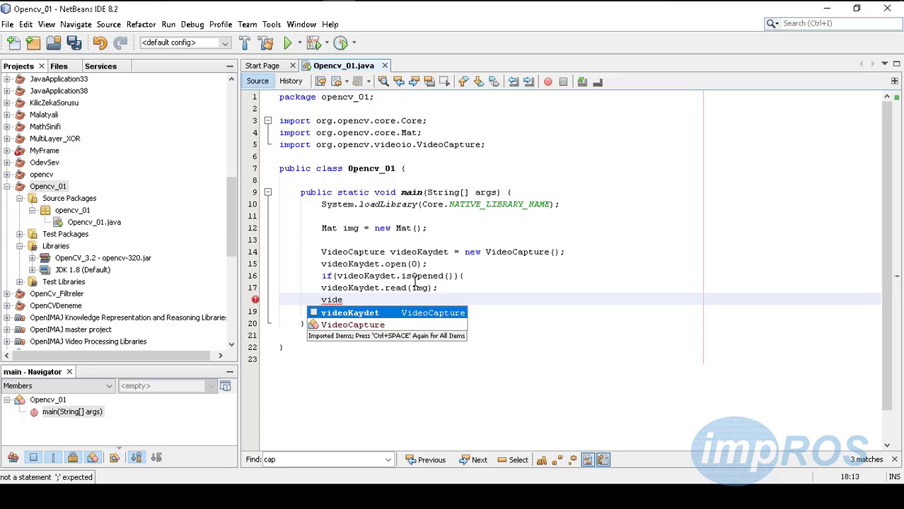
key(Return)
text(.re)
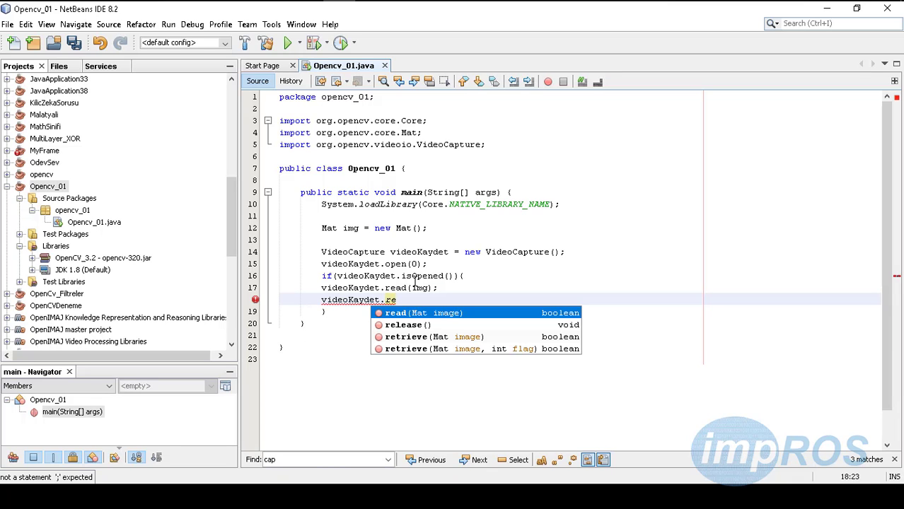
key(Down)
key(Return)
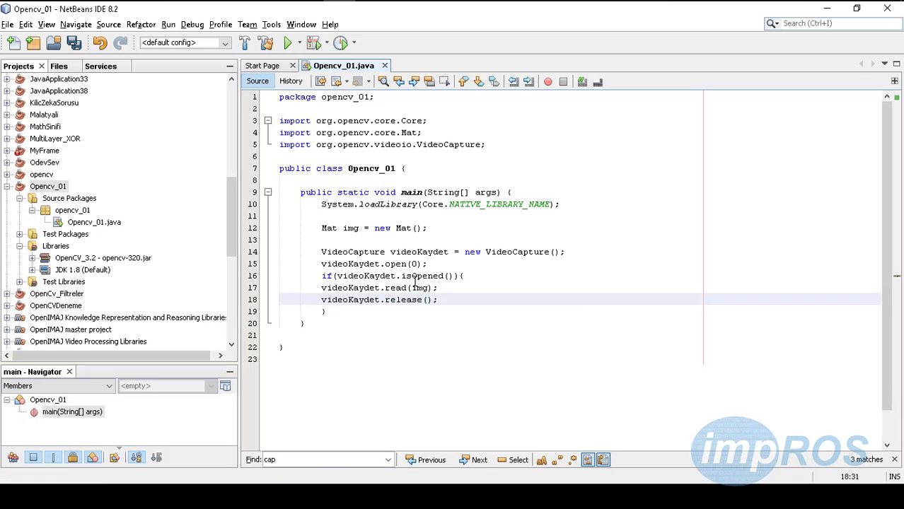
key(alt+shift+f)
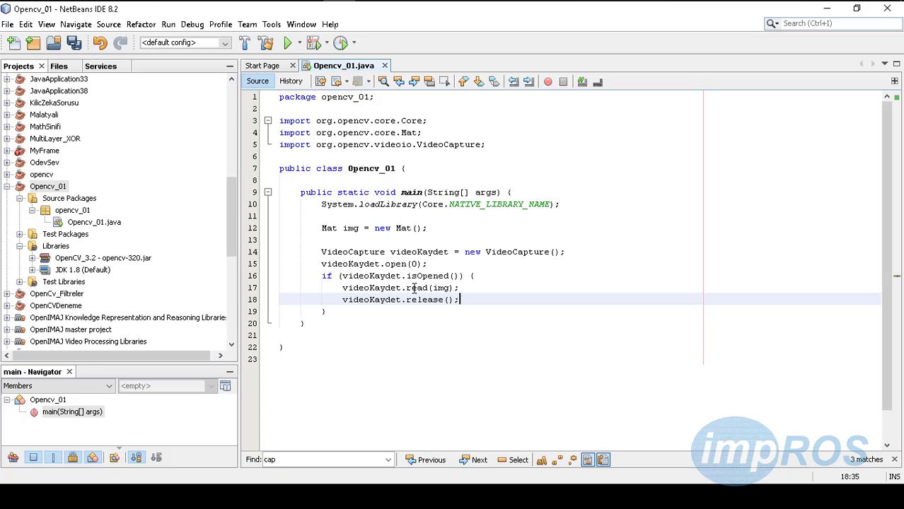
Step: Below the if block, insert an Imgcodecs.imwrite call with an empty string and img as arguments, importing org.opencv.imgcodecs.Imgcodecs
click(348, 228)
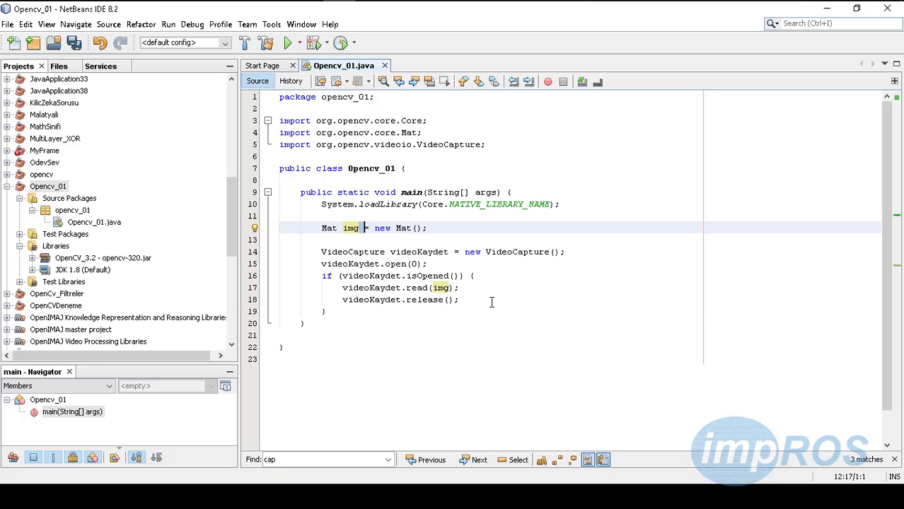
click(411, 309)
key(Return)
key(Return)
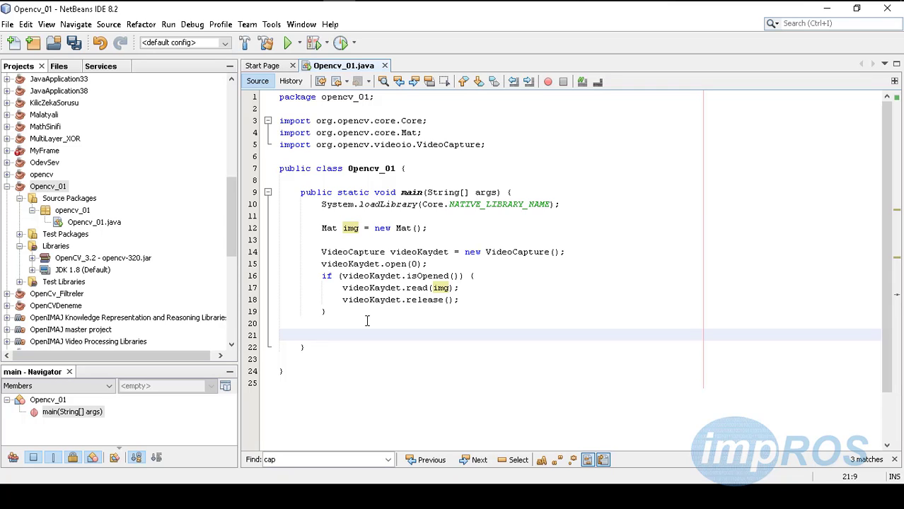
text(Img)
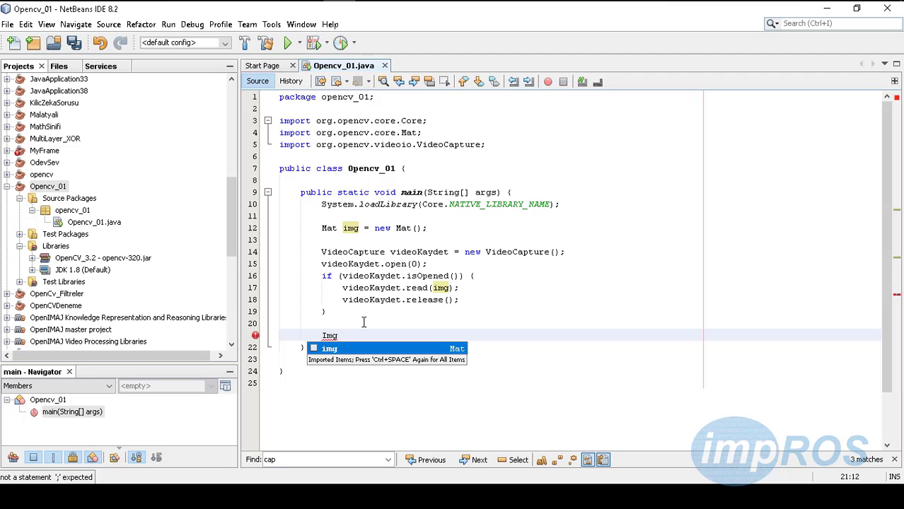
text(co)
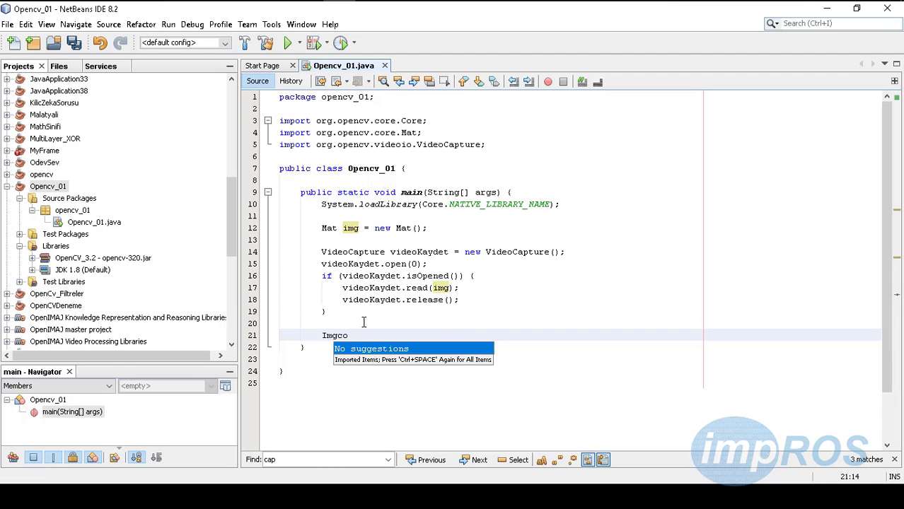
key(ctrl+space)
text(.)
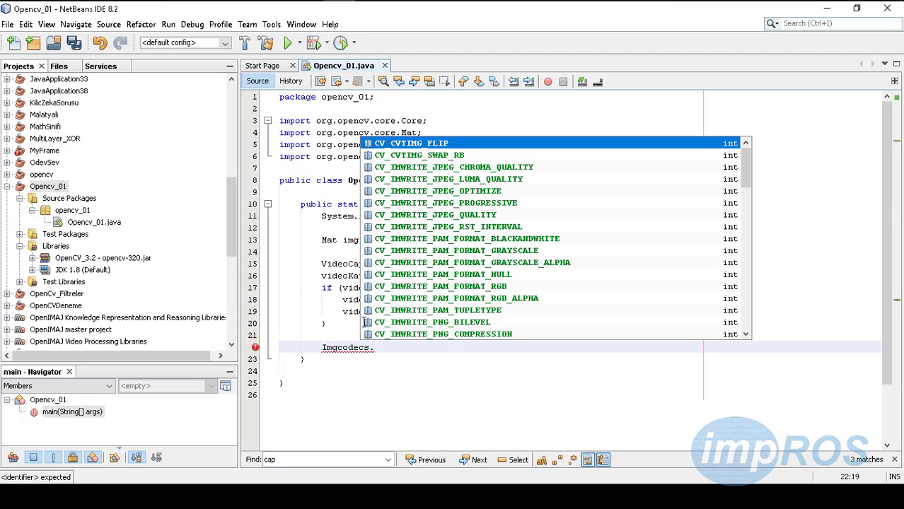
text(imw)
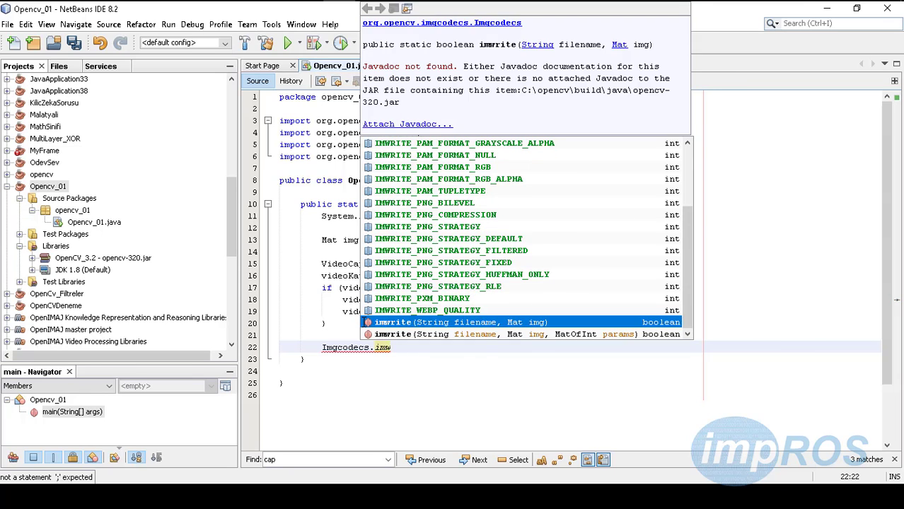
key(Return)
text("", img)
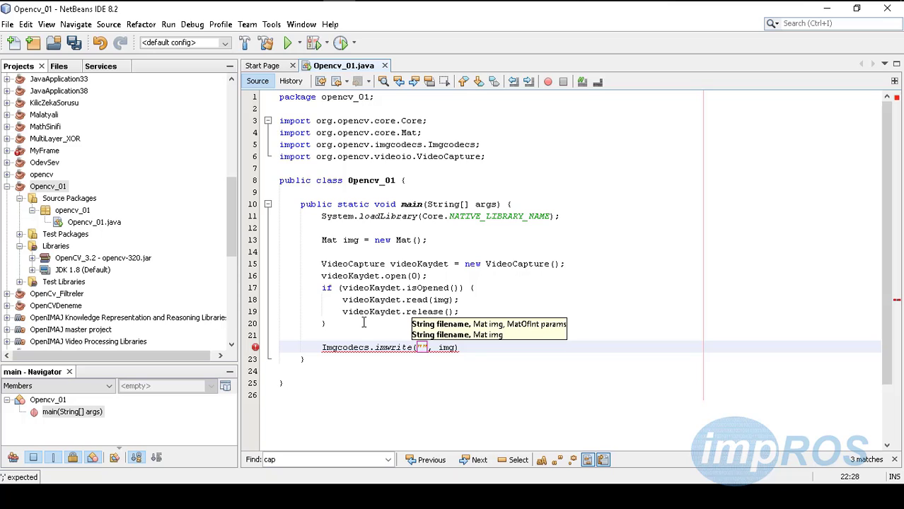
text(E:)
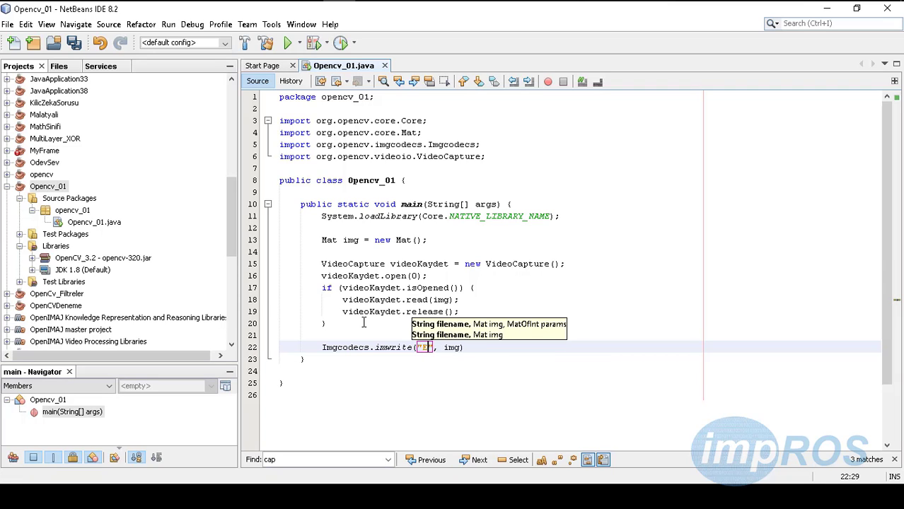
key(BackSpace)
key(BackSpace)
text(c)
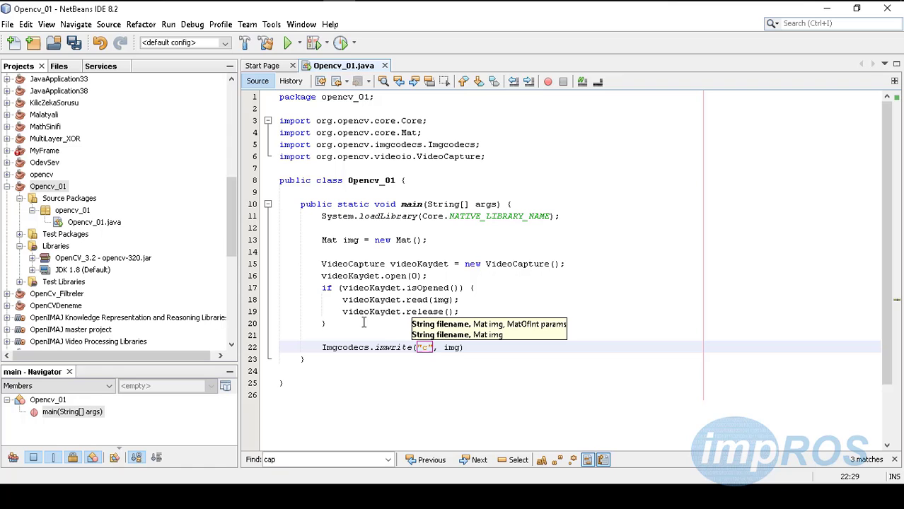
key(BackSpace)
text(C)
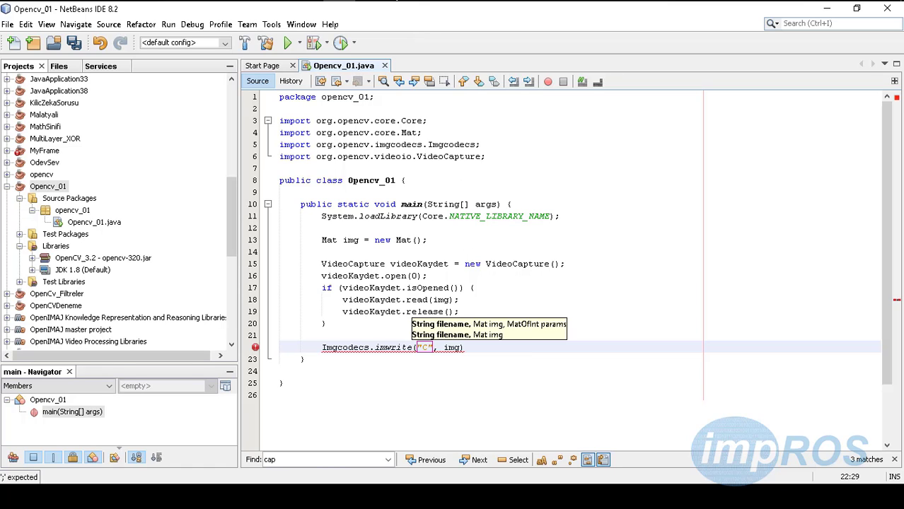
Step: Copy the path of the opencv\build\java folder from File Explorer and enter C:\\opencv\\build\\java as the imwrite filename string
key(alt+Tab)
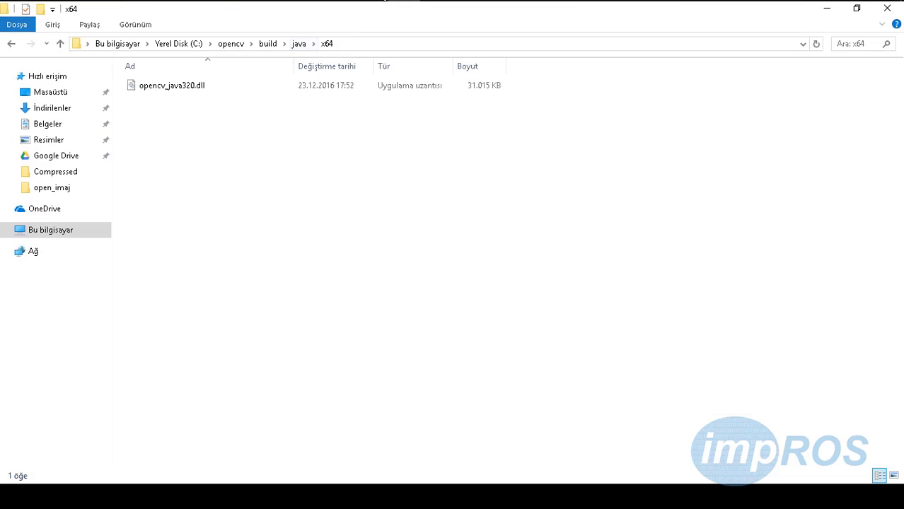
click(298, 43)
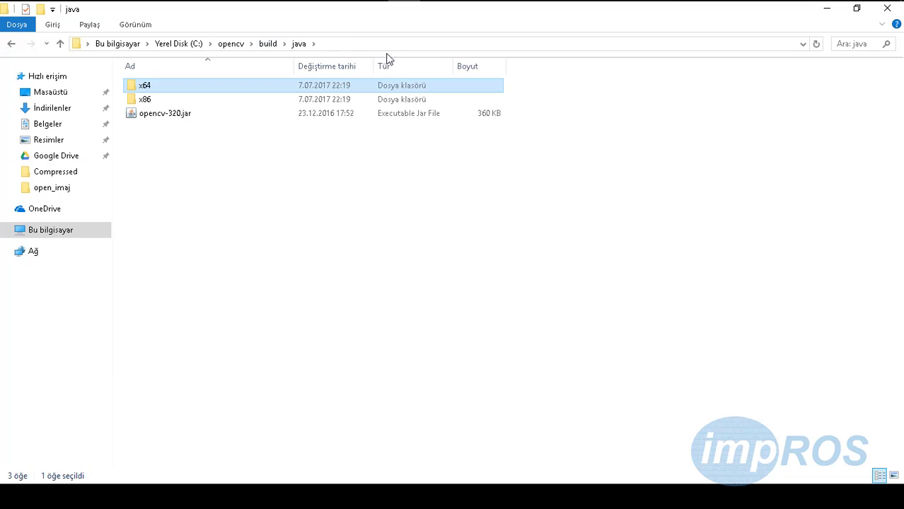
click(385, 43)
click(829, 10)
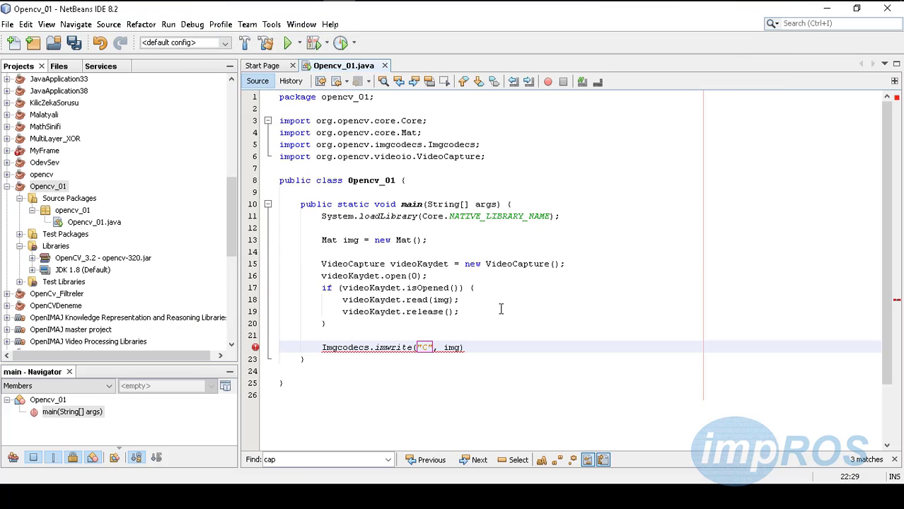
text(C:\\opencv\\build\\java)
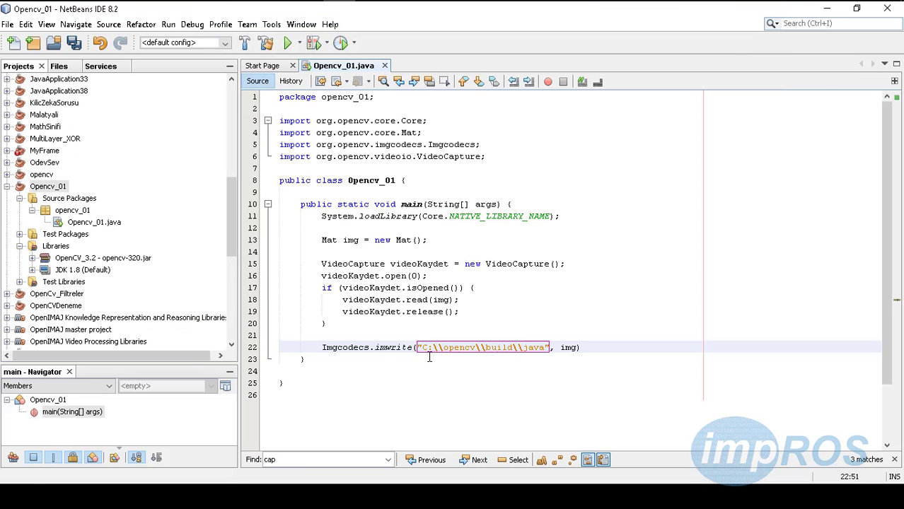
Step: Append \\deneme.jpg to the path in the imwrite call and end the statement with a semicolon
text(\deneme.j)
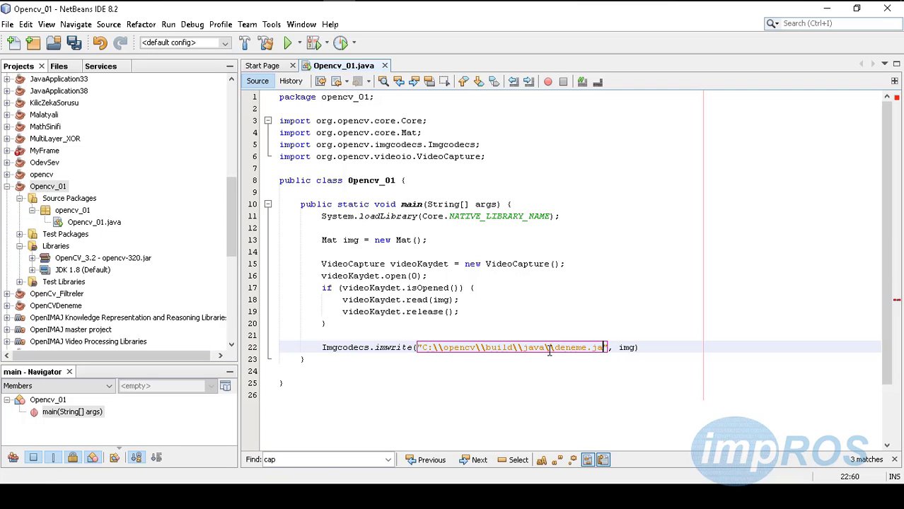
text(pg)
key(Right)
key(Right)
key(End)
text(;)
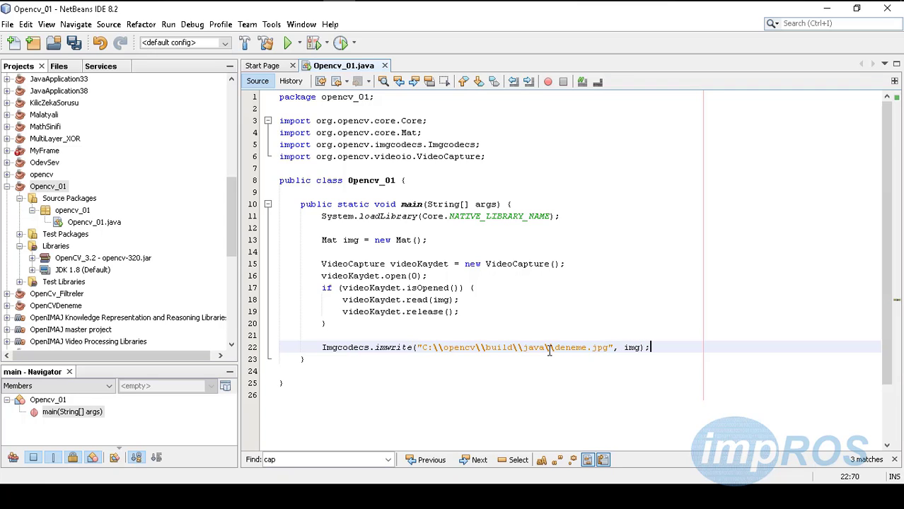
Step: Run the Opencv_01 project to capture and save the camera image
click(438, 291)
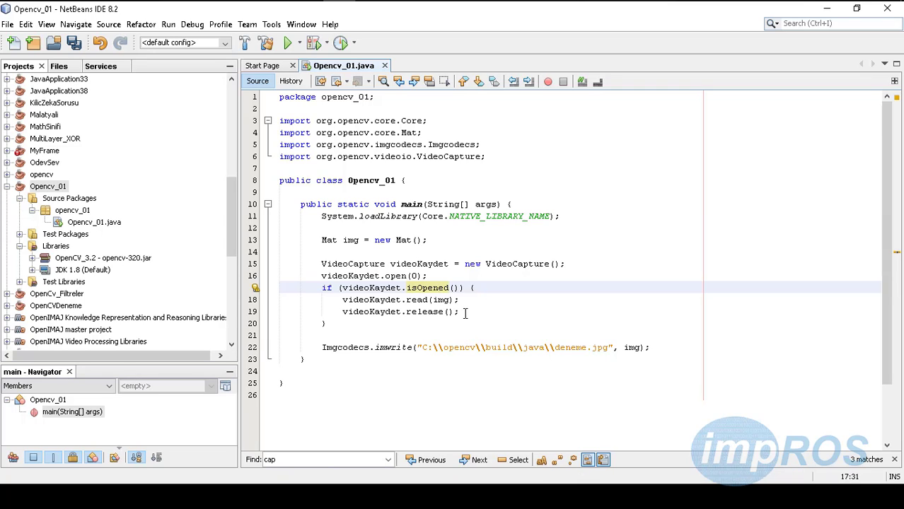
click(405, 239)
click(287, 42)
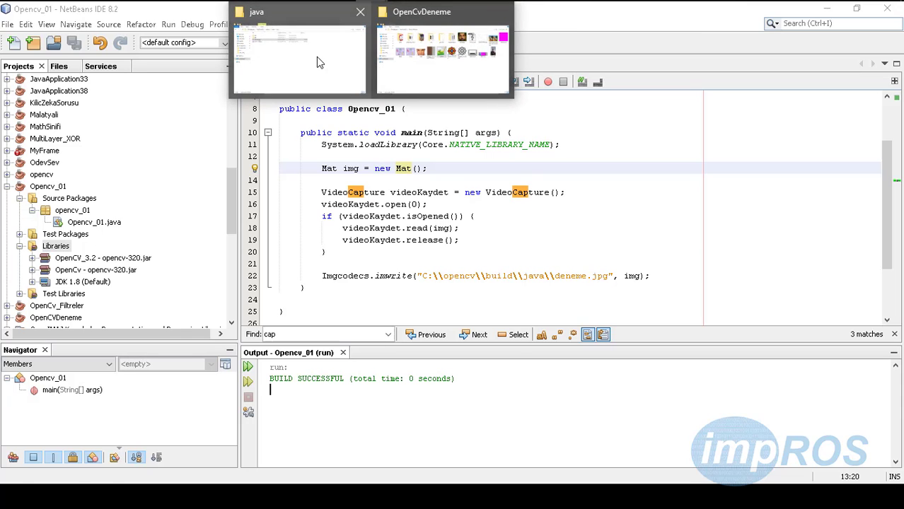
Step: Switch to the java folder in File Explorer, view the saved deneme.jpg, and close the photo viewer
click(316, 57)
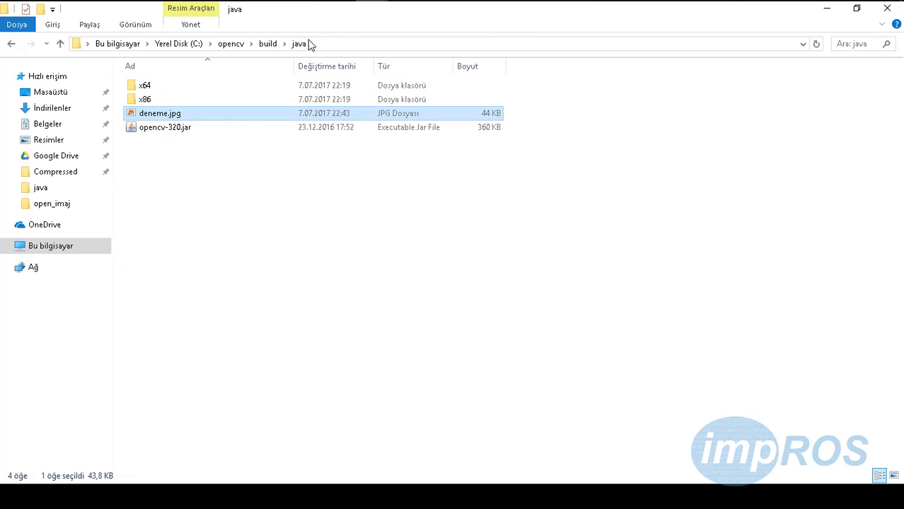
key(alt+Tab)
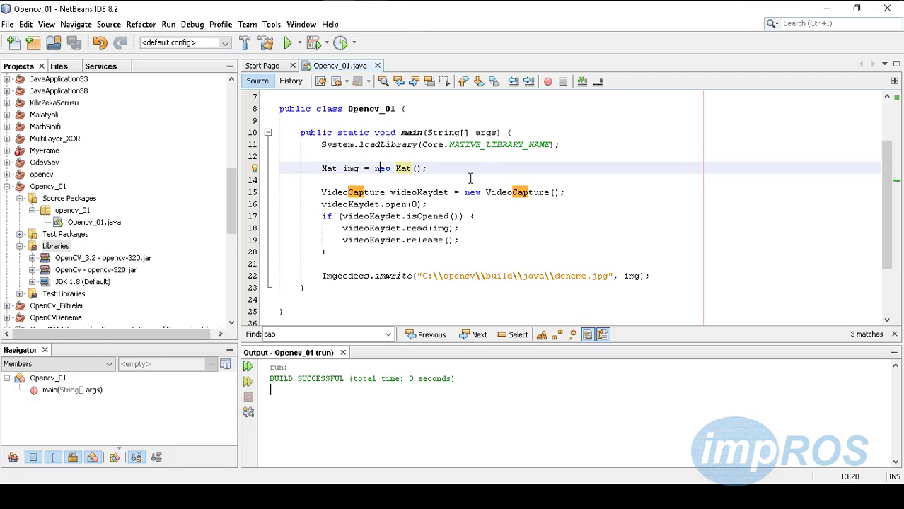
key(alt+Tab)
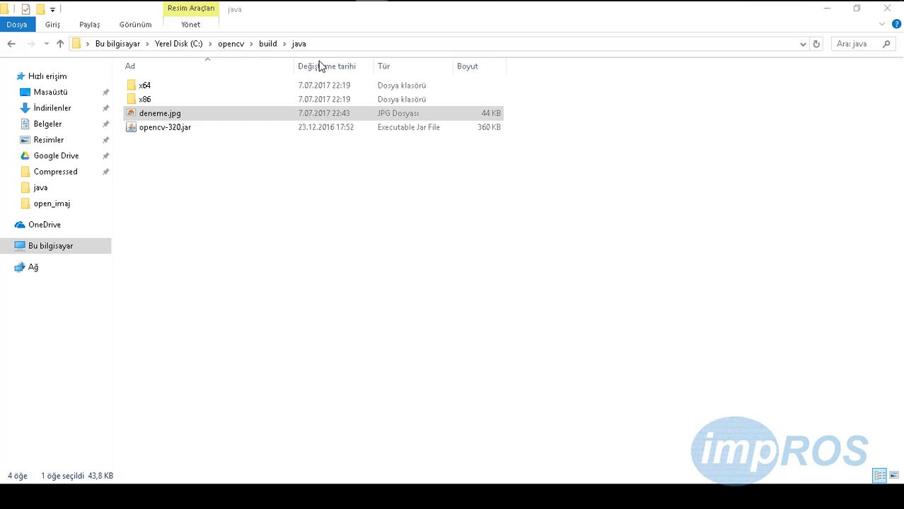
double_click(155, 116)
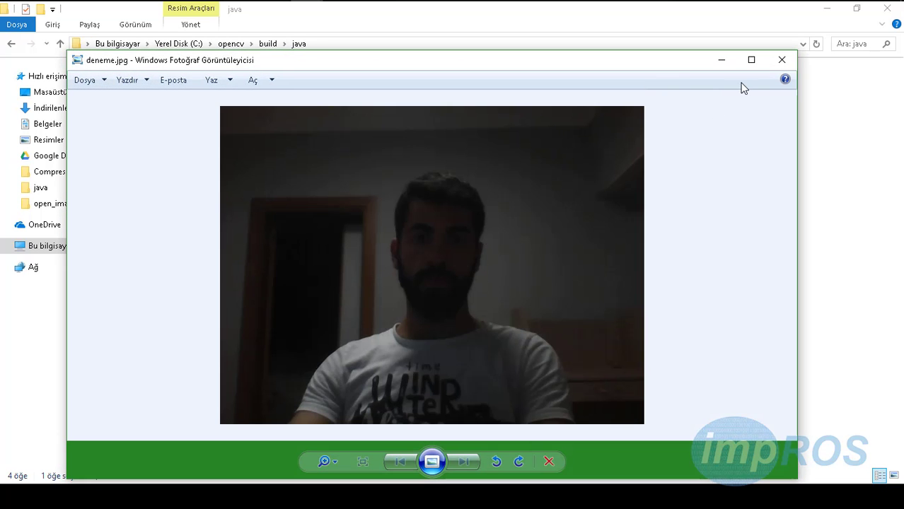
click(783, 61)
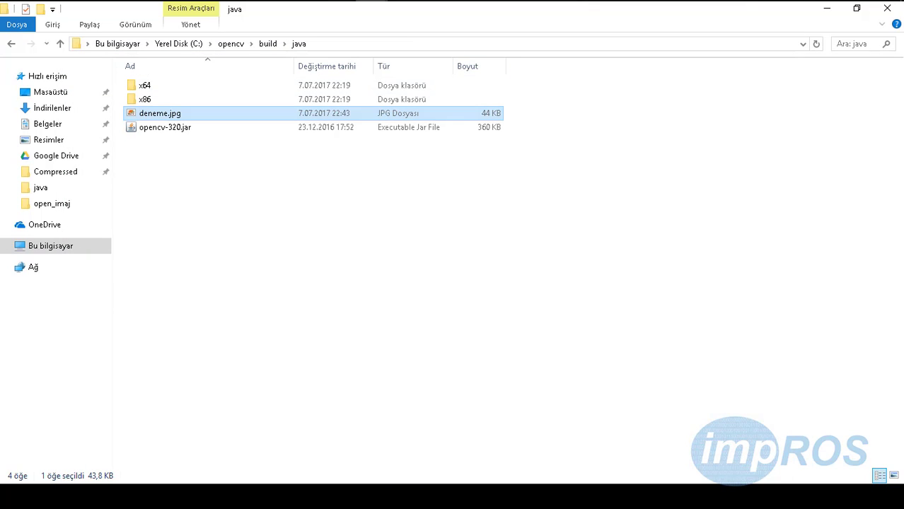